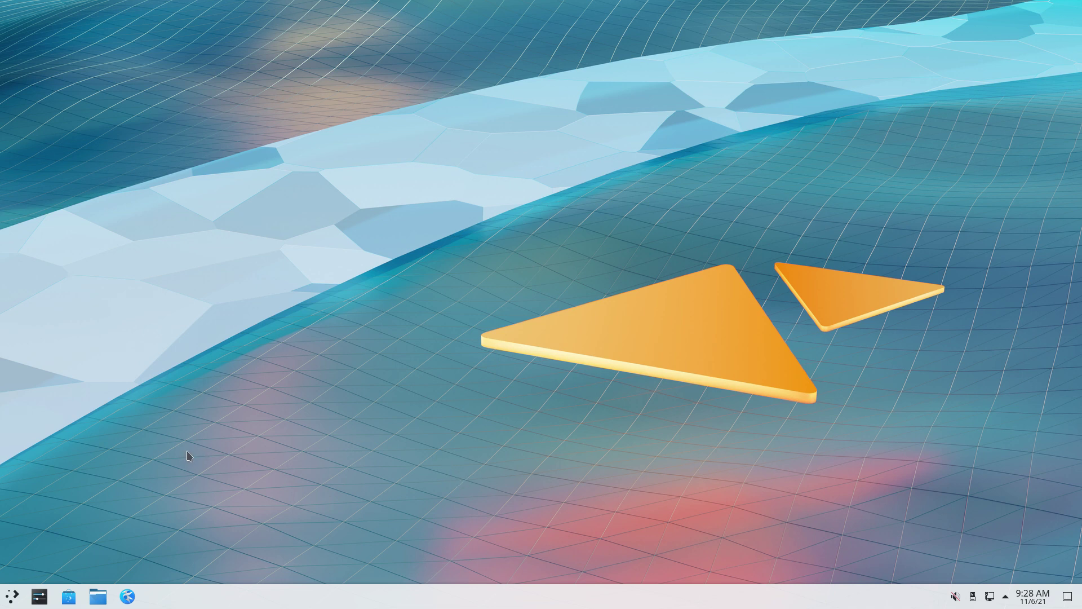
Install Firefox with sudo pacman -S firefox in Konsole, then close the terminal
key("ctrl+alt+t")
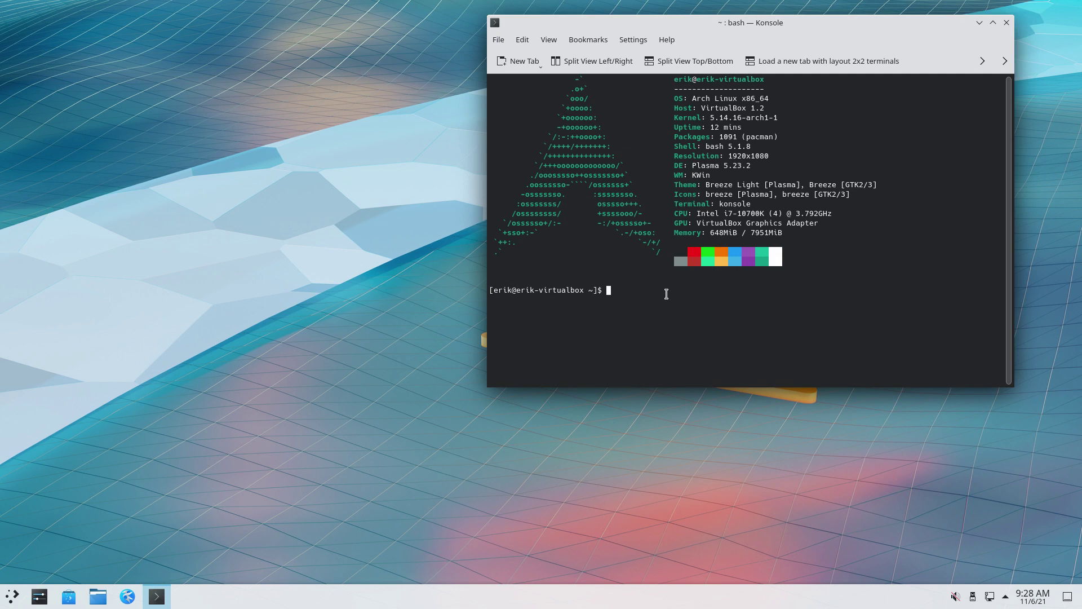
type("sudo pacman -S firefox")
key("Return")
key("Return")
key("Return")
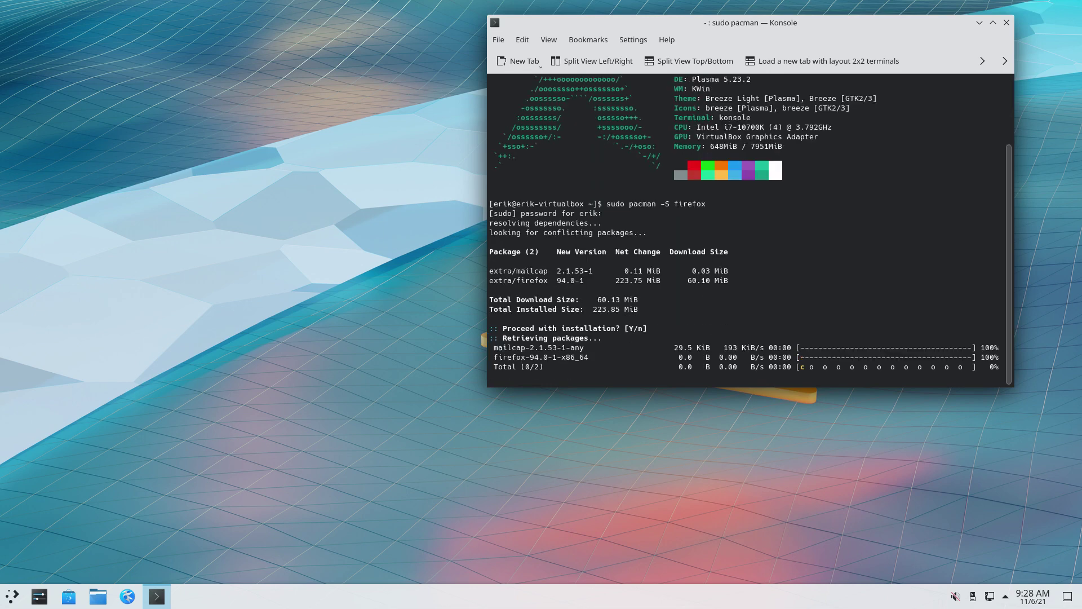
left_click(1007, 25)
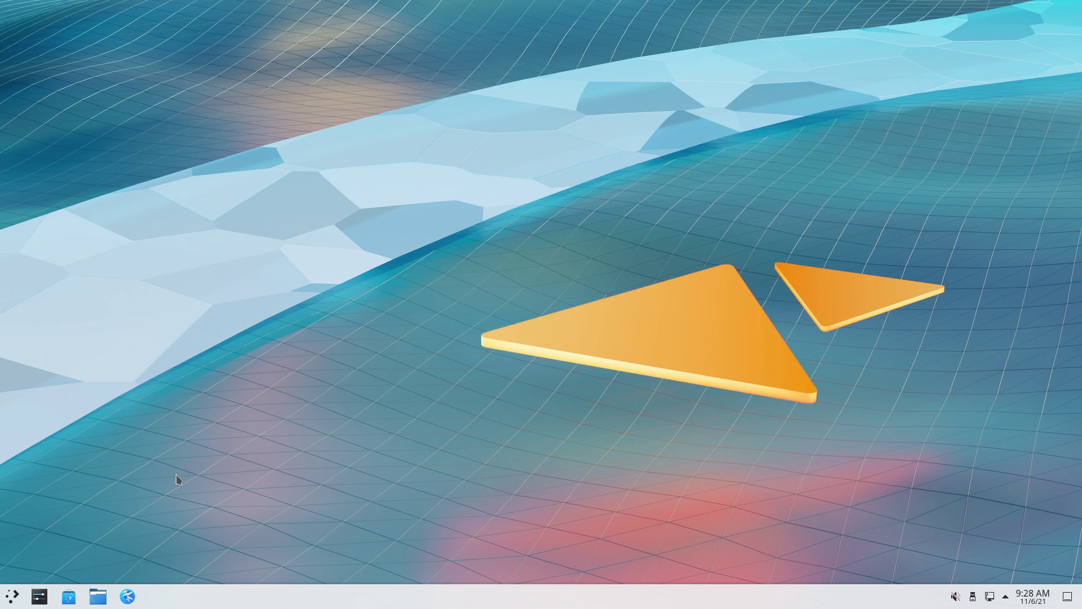
left_click(12, 596)
Launch Firefox and go to xerolinux.online, correcting the mistyped address
mouse_move(35, 461)
mouse_move(34, 418)
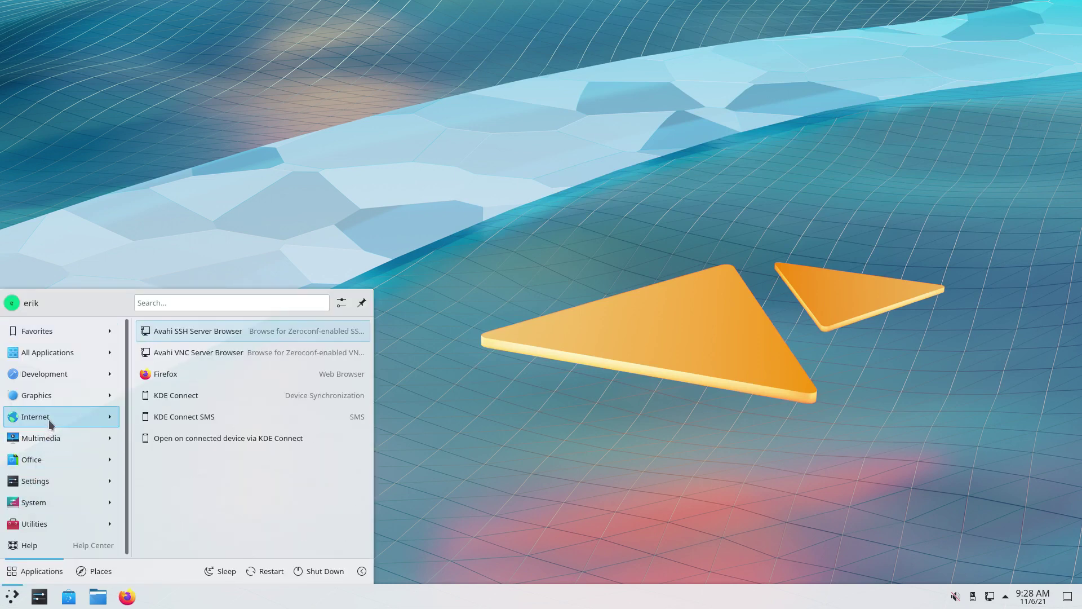
left_click(164, 377)
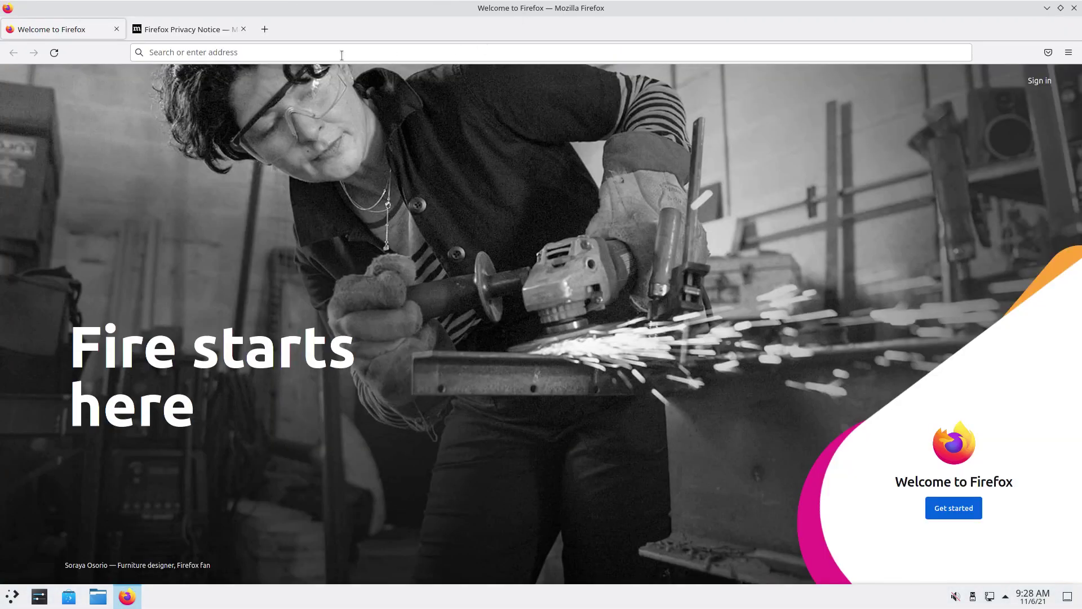
left_click(342, 55)
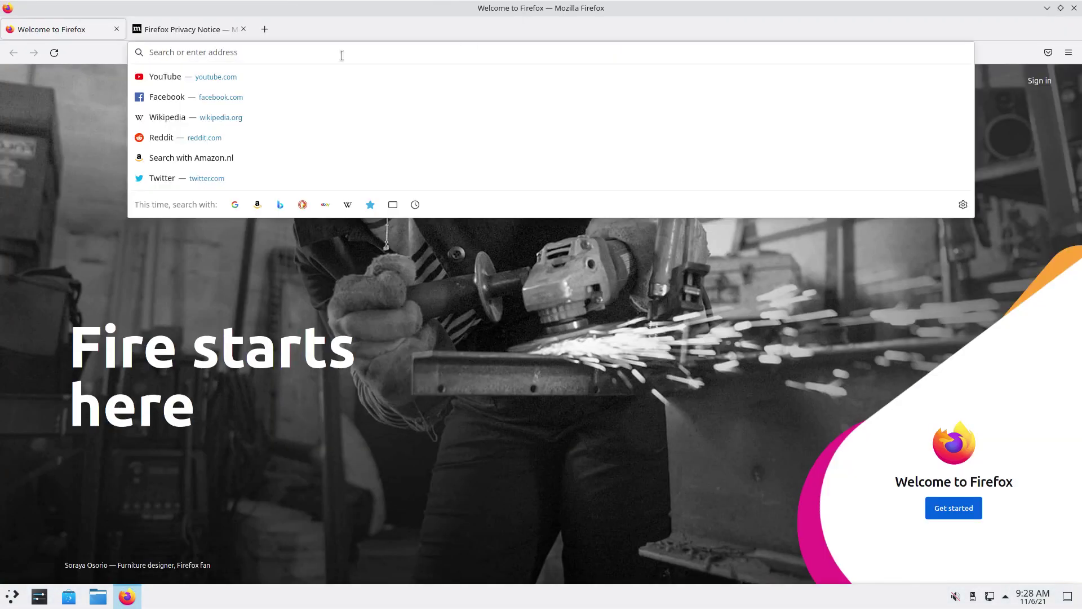
type("tex")
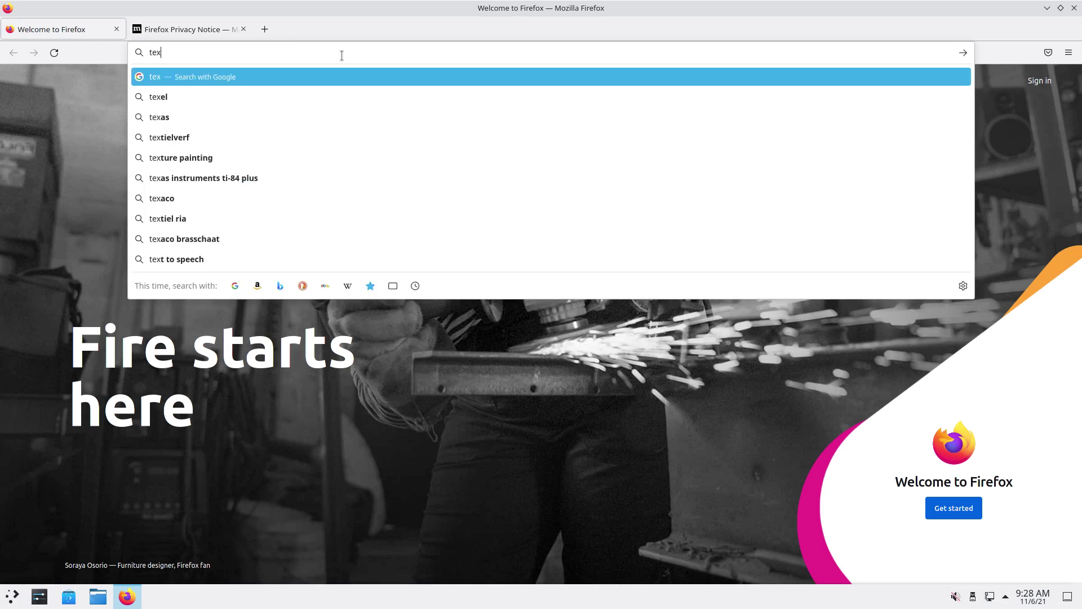
type("h")
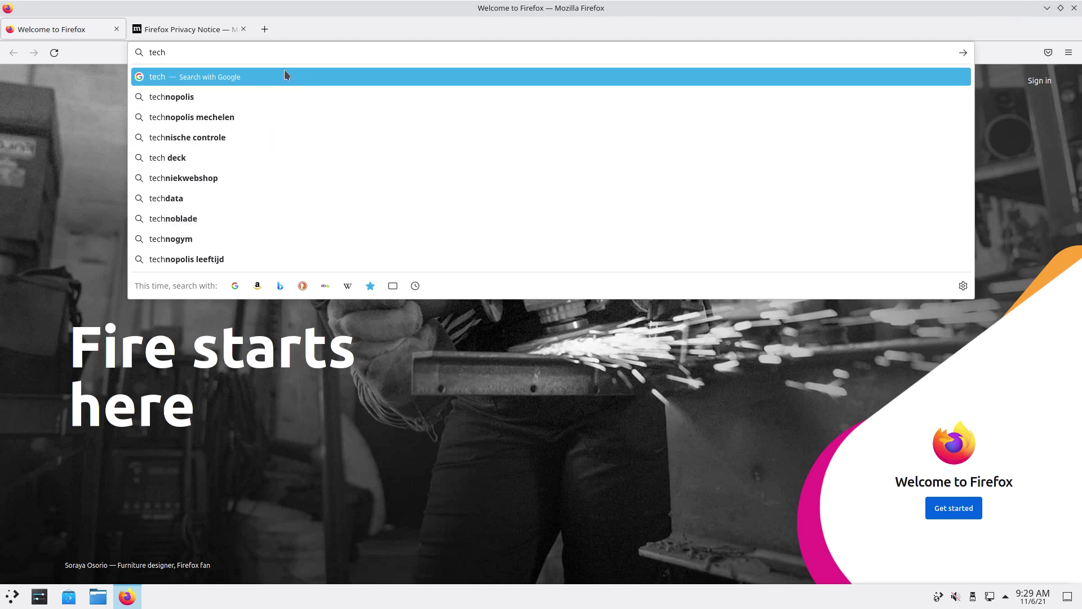
left_click_drag(201, 52, 133, 49)
type("xerlinux")
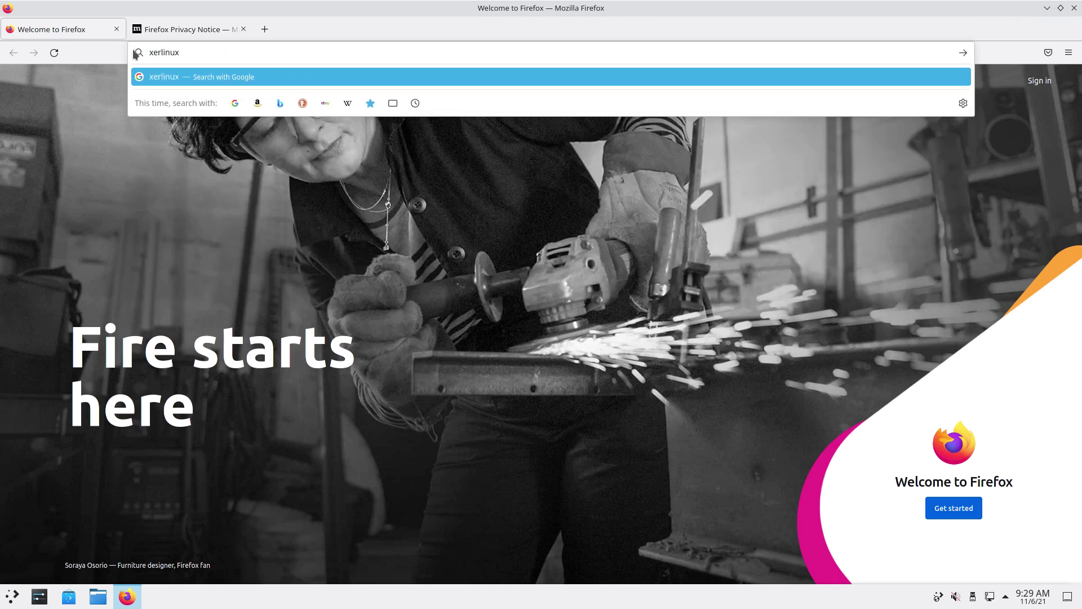
key("BackSpace")
key("BackSpace")
key("BackSpace")
key("BackSpace")
key("BackSpace")
type("olin")
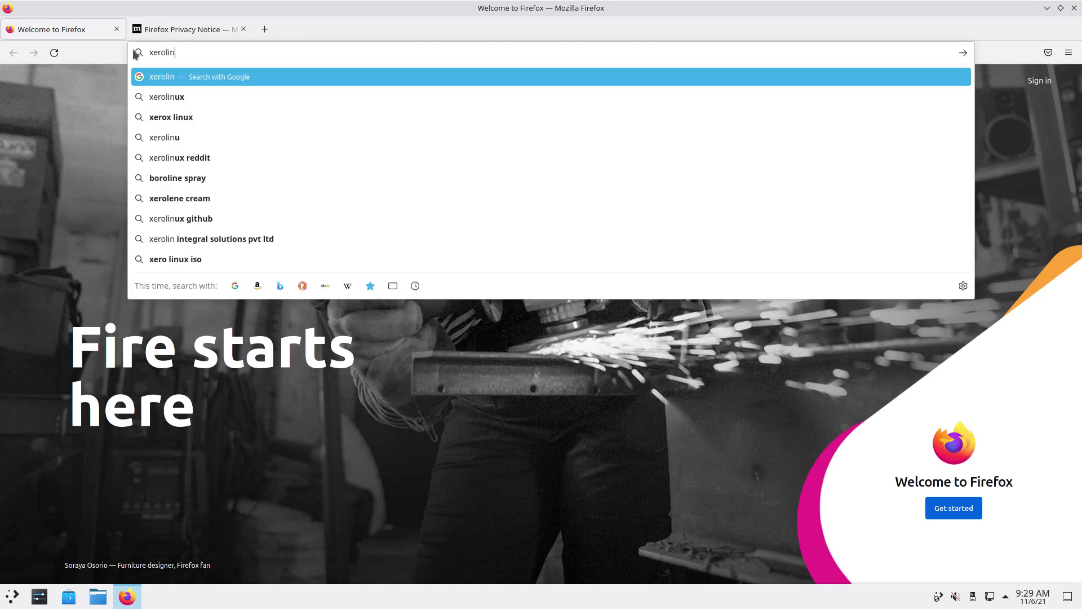
type("ux.online")
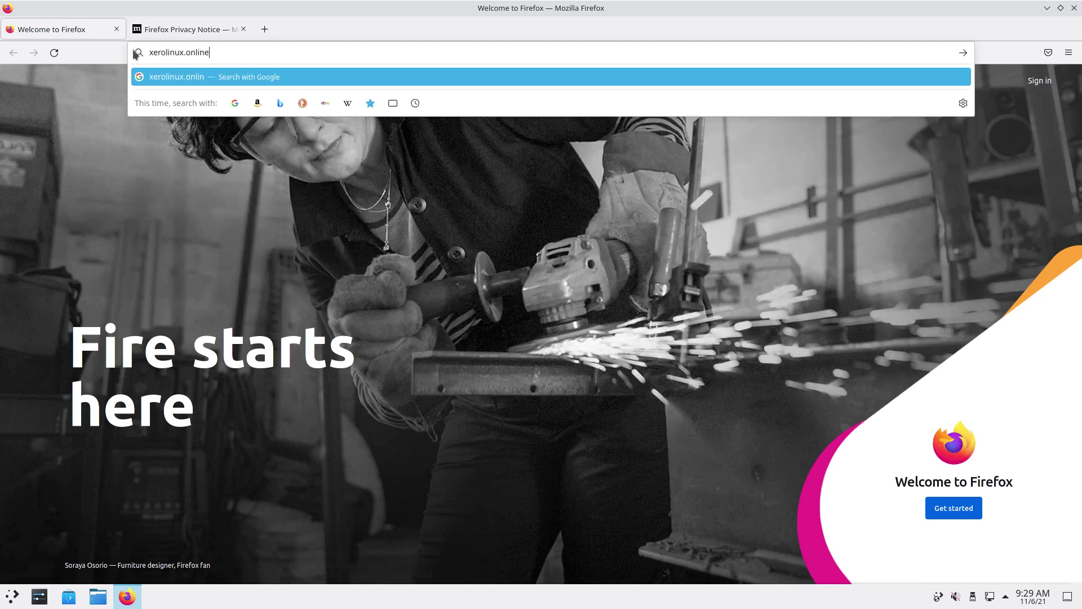
key("Return")
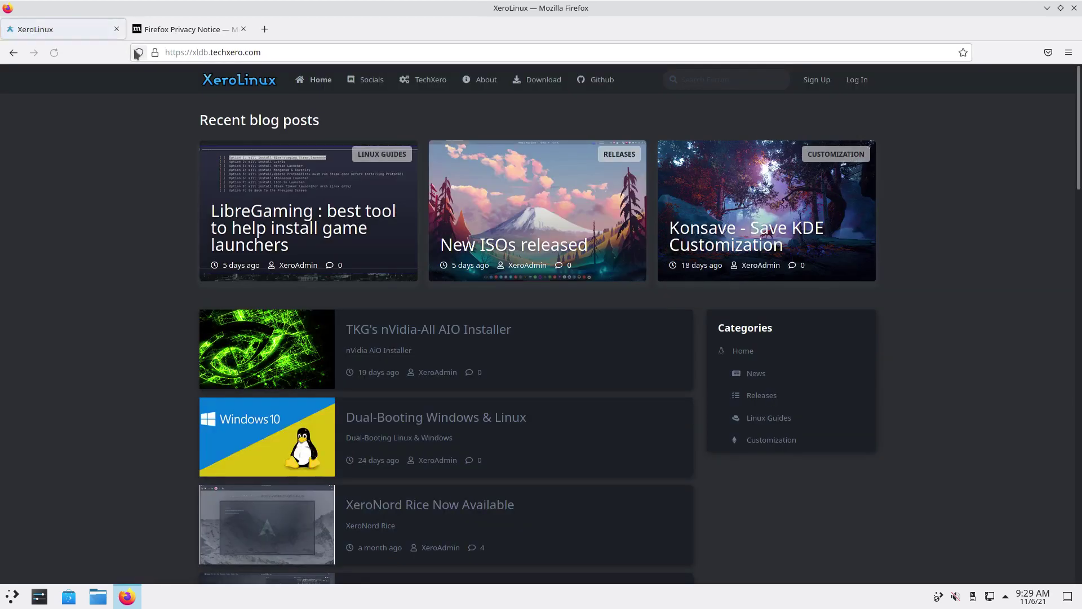
Scroll the xldb.techxero.com blog list to find the XeroNord Rice Now Available post
double_click(198, 53)
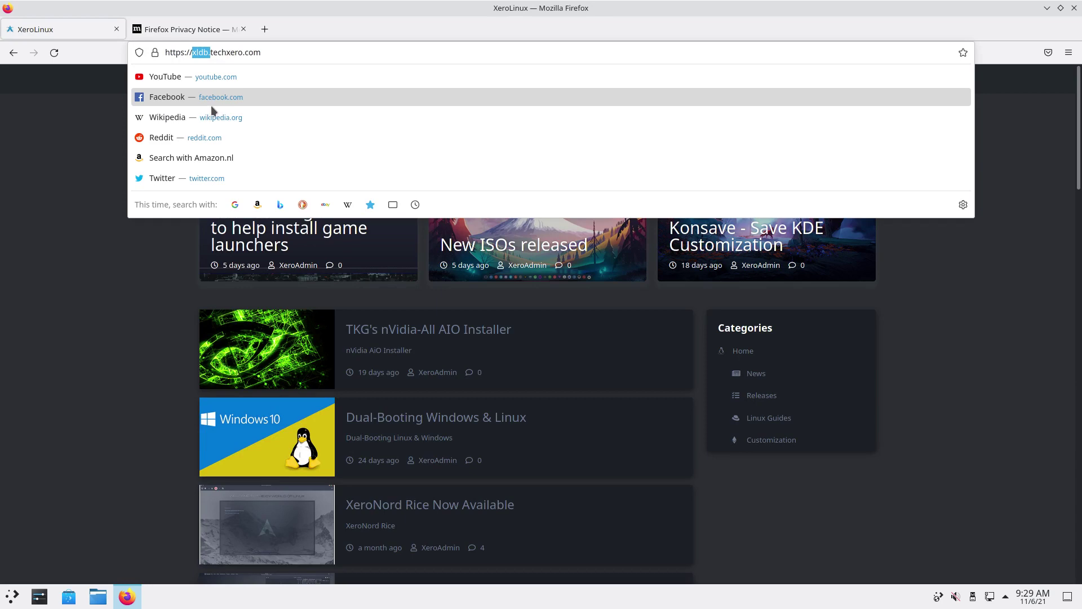
left_click(179, 305)
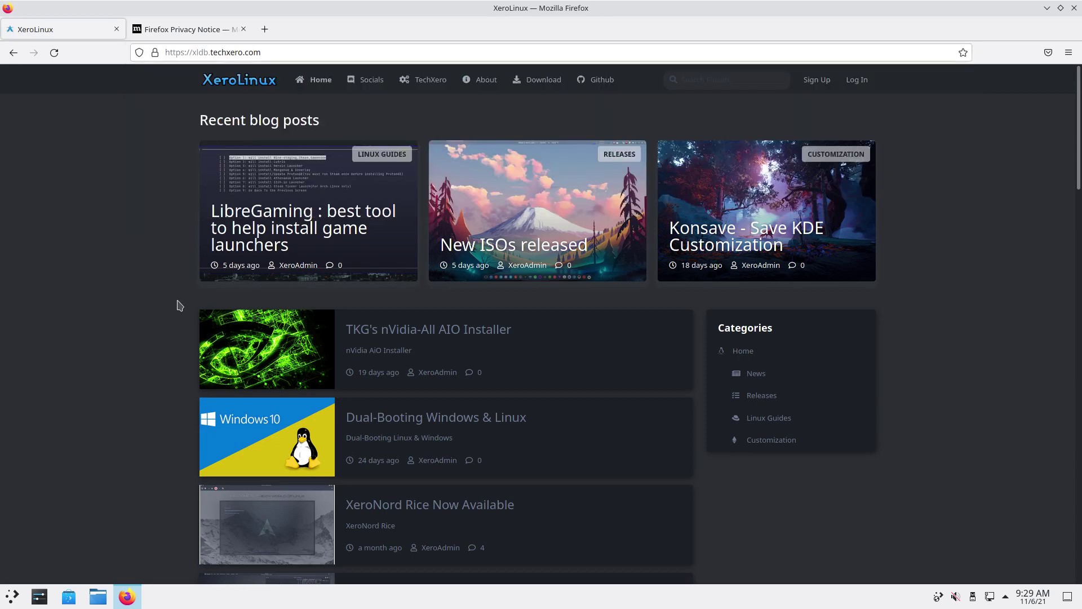
scroll(498, 353, "down", 5)
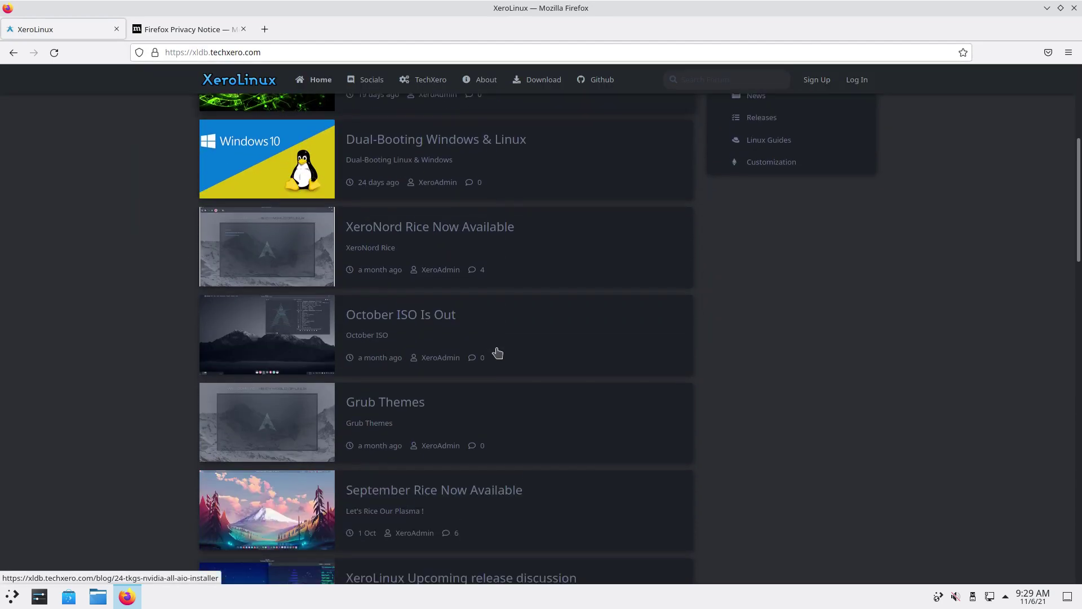
scroll(498, 353, "down", 11)
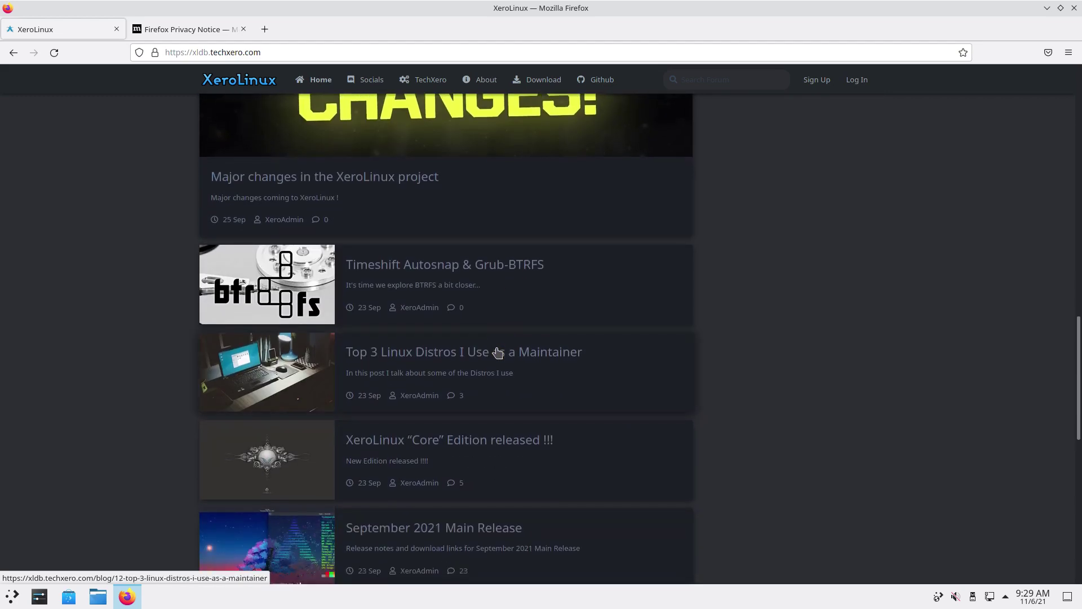
scroll(498, 353, "up", 8)
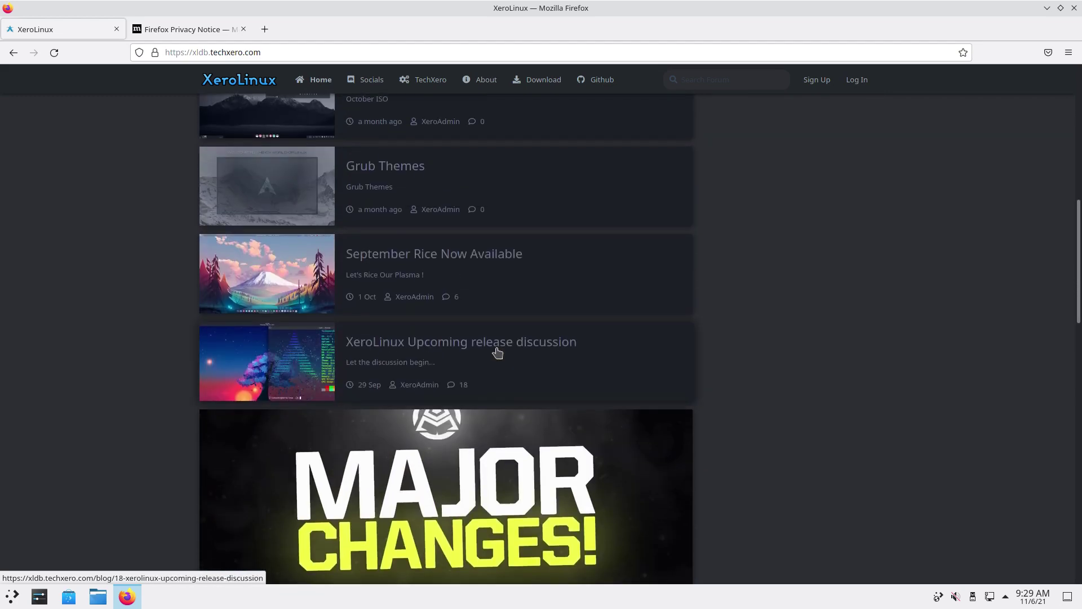
scroll(498, 353, "up", 3)
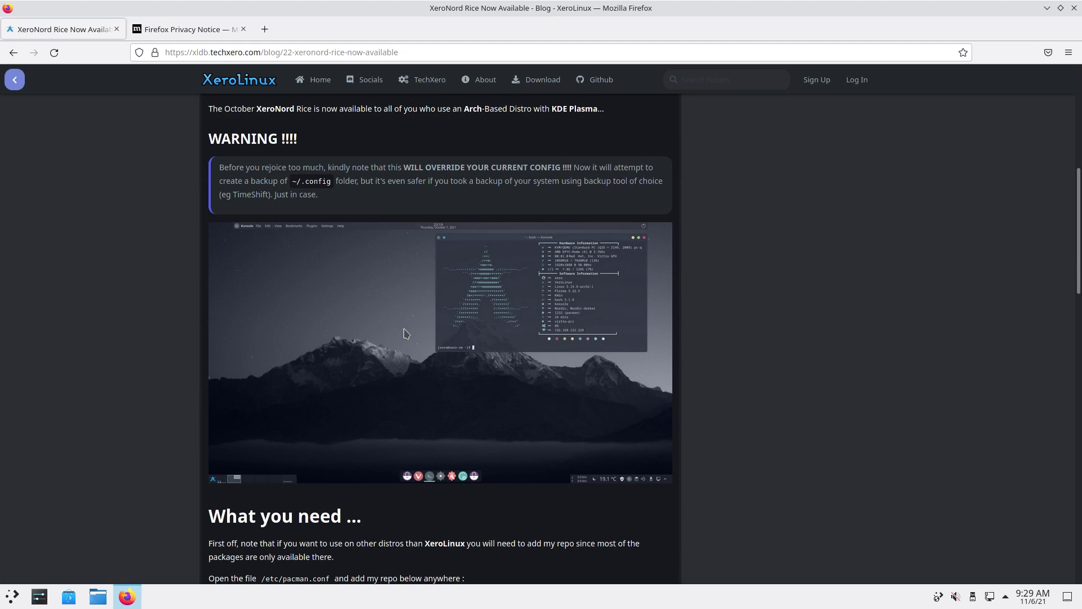
scroll(406, 333, "down", 3)
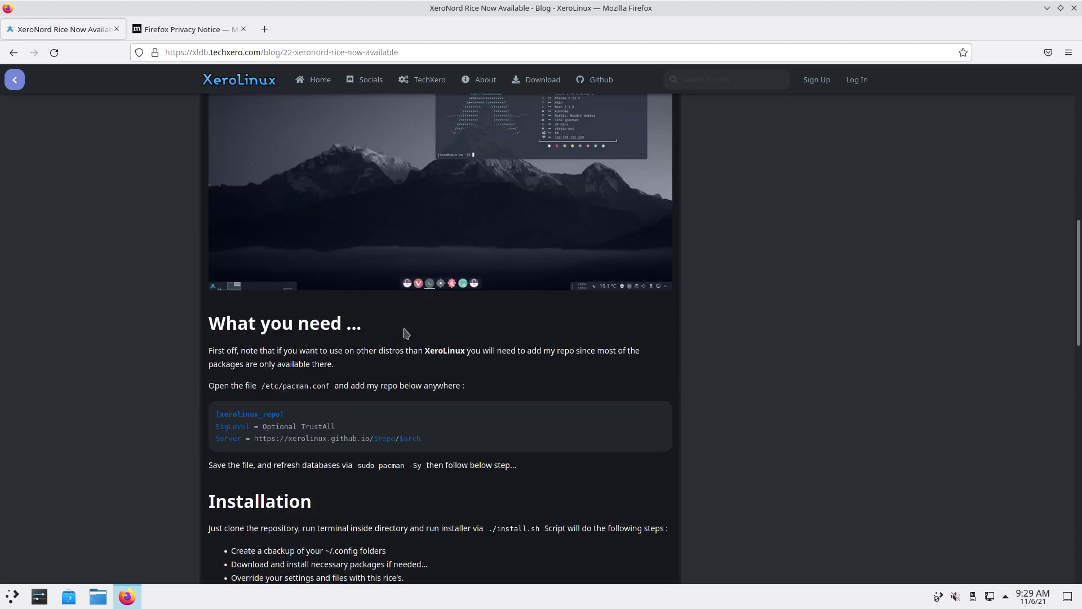
scroll(405, 333, "down", 3)
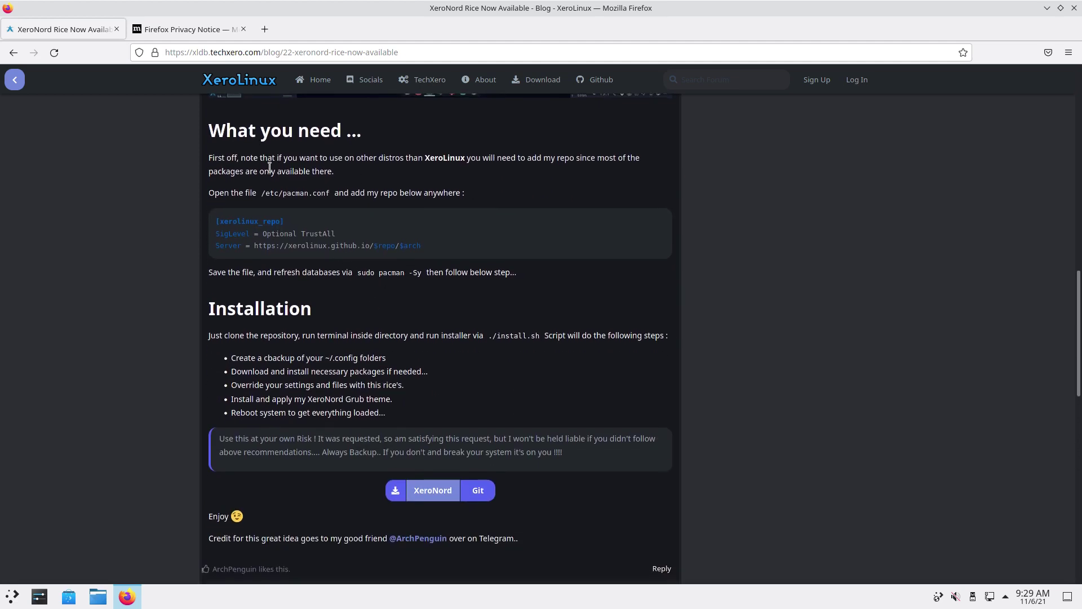
left_click_drag(425, 250, 211, 224)
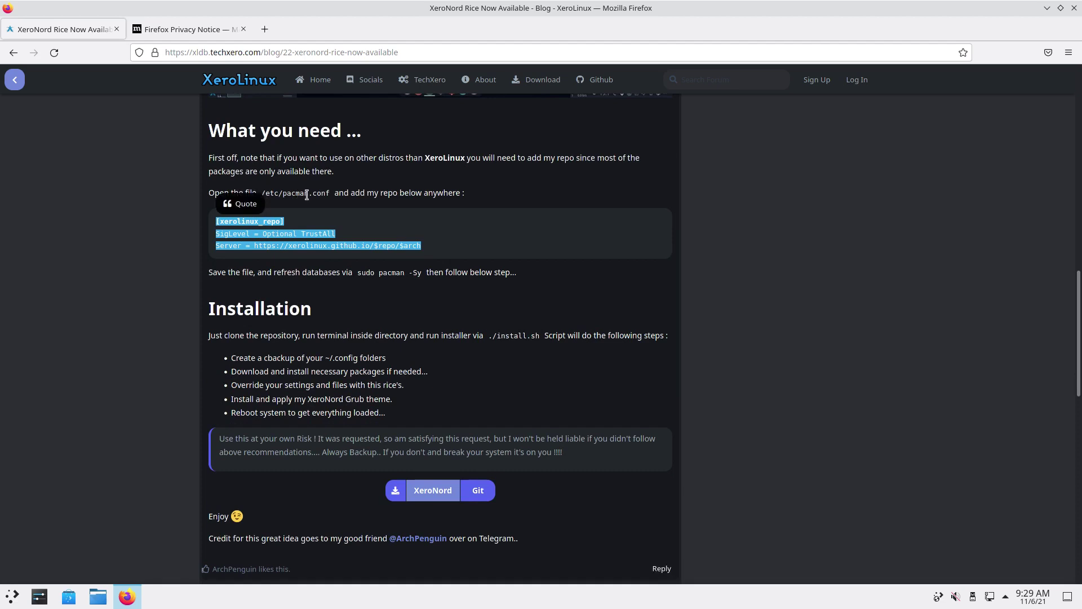
scroll(510, 318, "down", 3)
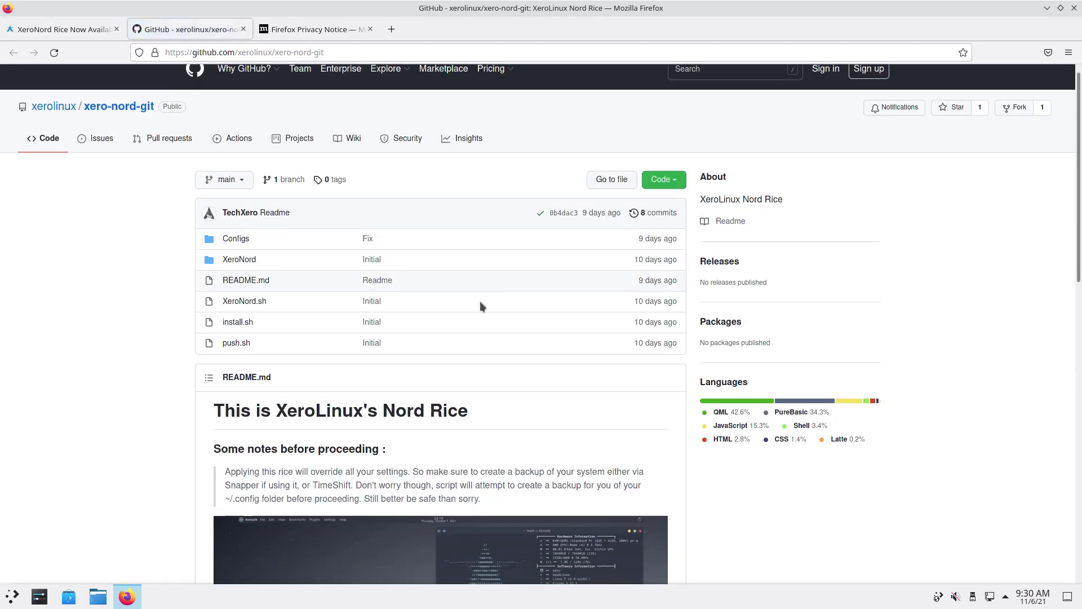
scroll(481, 305, "down", 4)
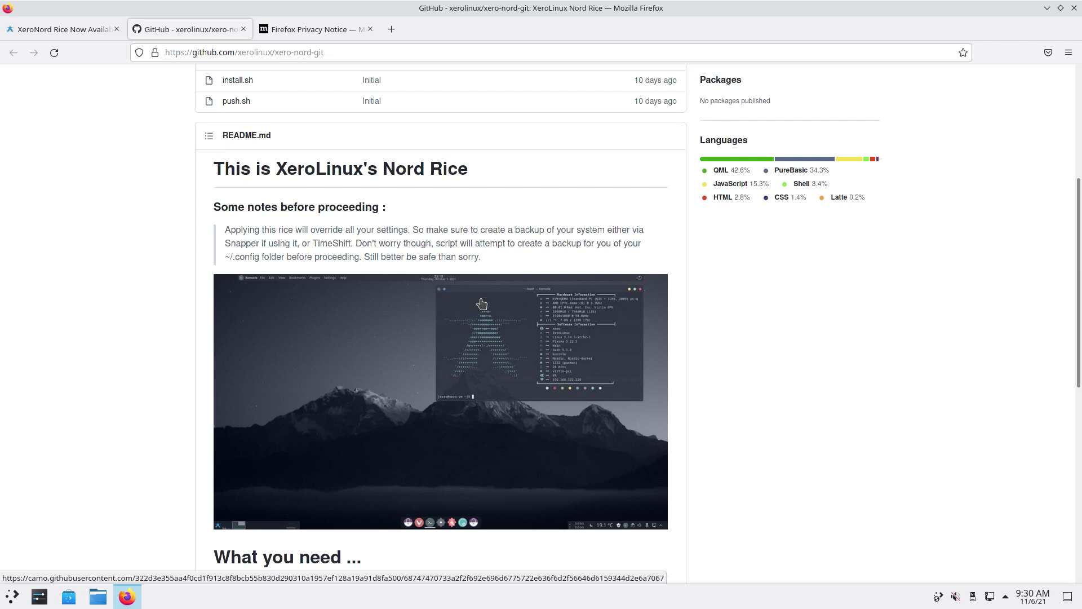
Read the xero-nord-git README, highlighting the clone and ./install.sh instructions
scroll(482, 304, "down", 1)
scroll(352, 220, "down", 4)
scroll(352, 220, "down", 3)
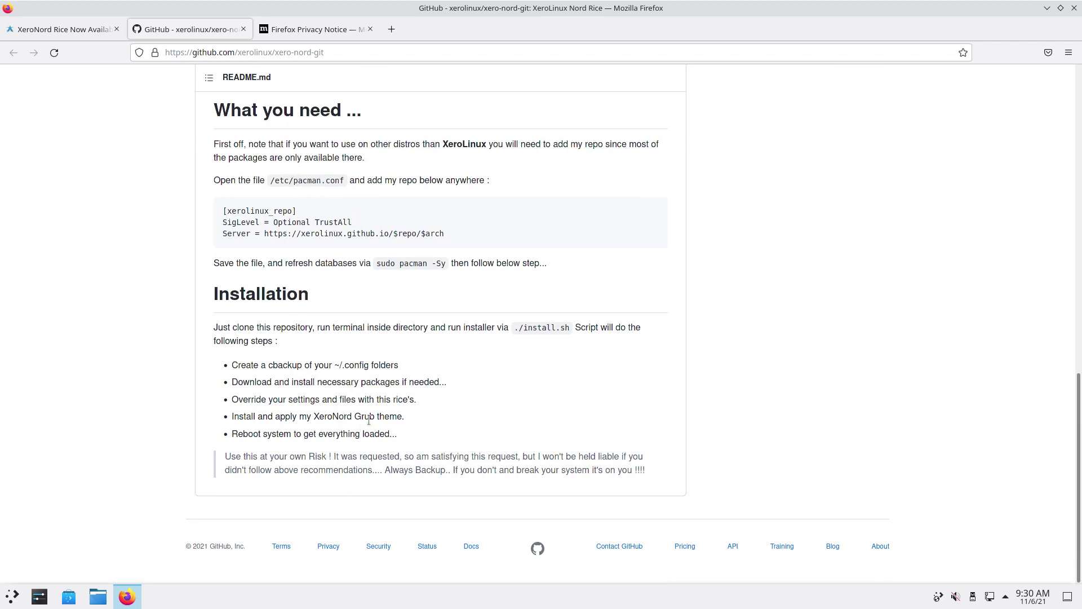
left_click_drag(445, 327, 573, 331)
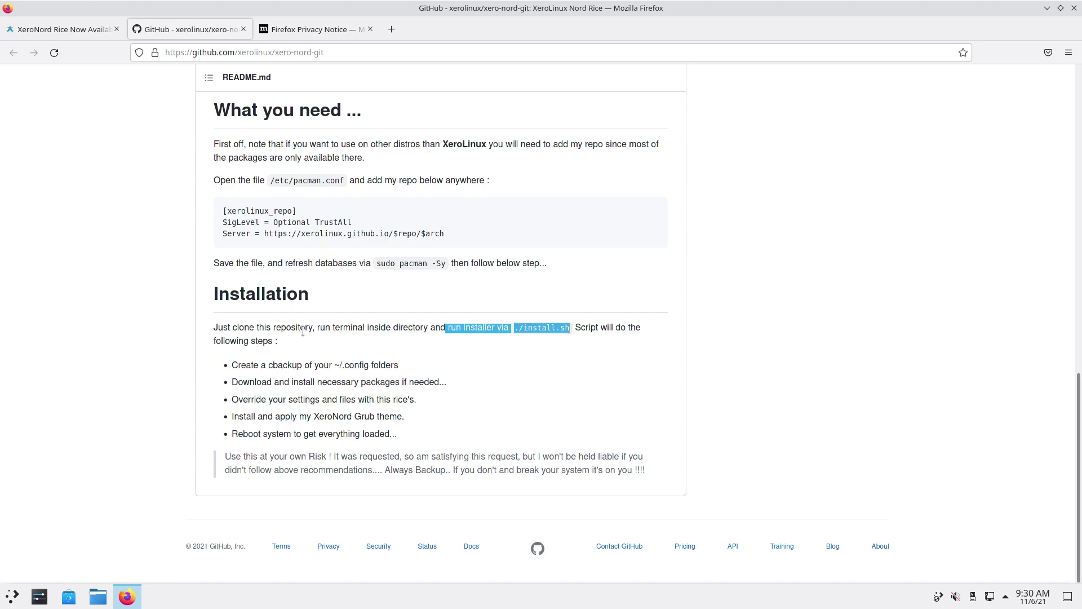
left_click_drag(231, 327, 327, 328)
scroll(733, 390, "up", 15)
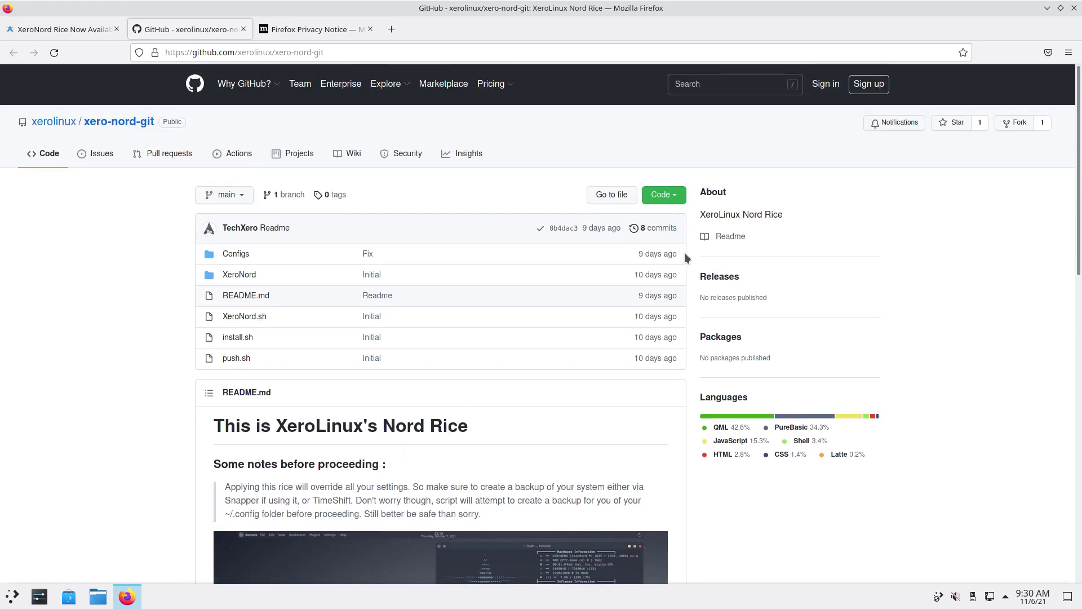
Copy the repository's HTTPS clone URL and minimize Firefox
left_click(675, 201)
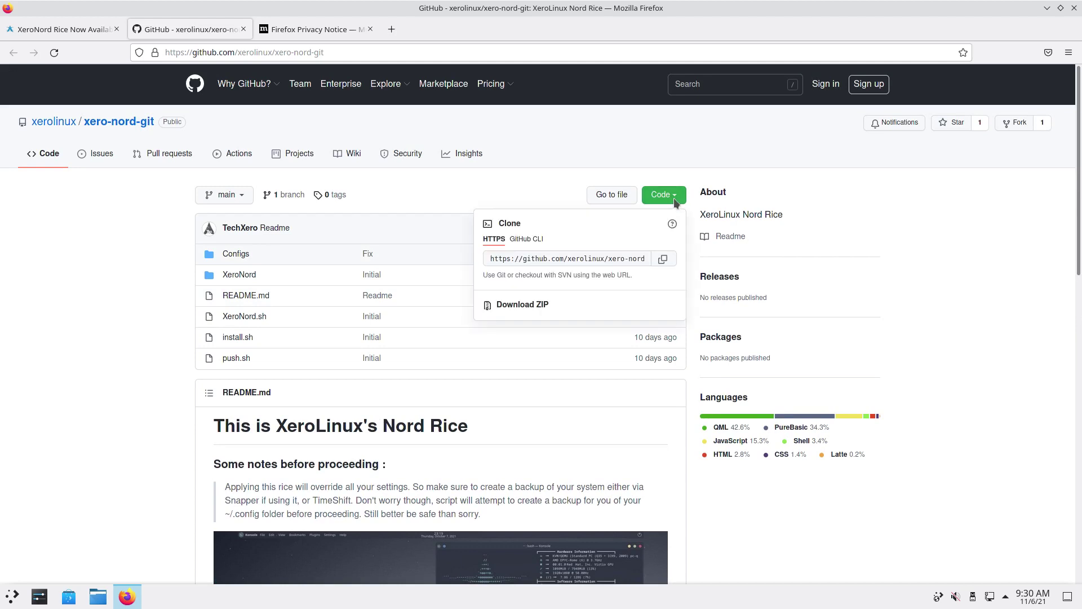
left_click(664, 259)
left_click(1047, 8)
In a new Konsole, git clone the pasted xero-nord-git URL
right_click(385, 156)
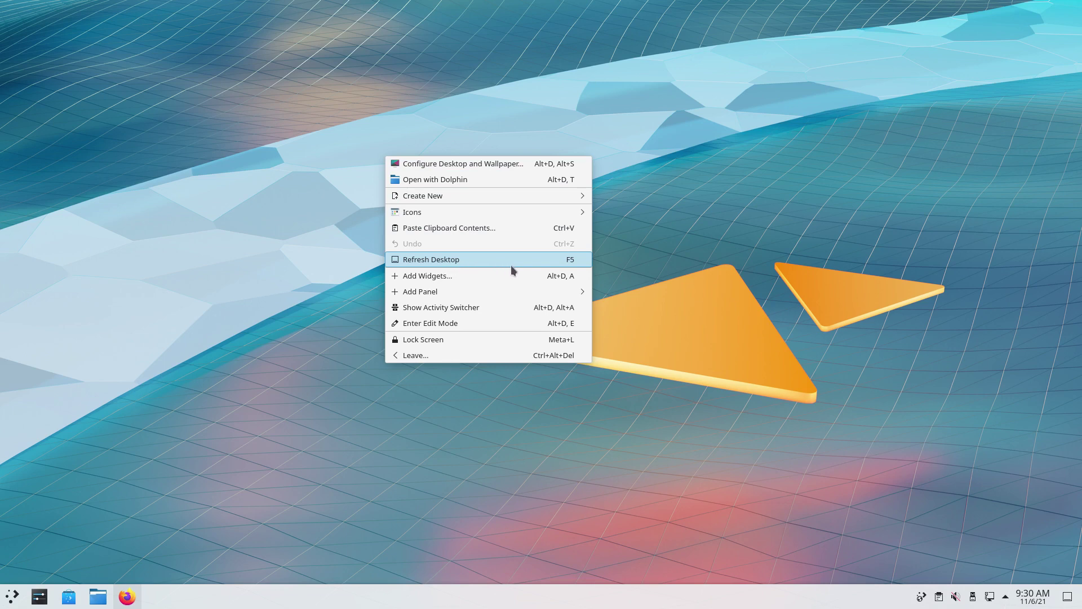
left_click(299, 233)
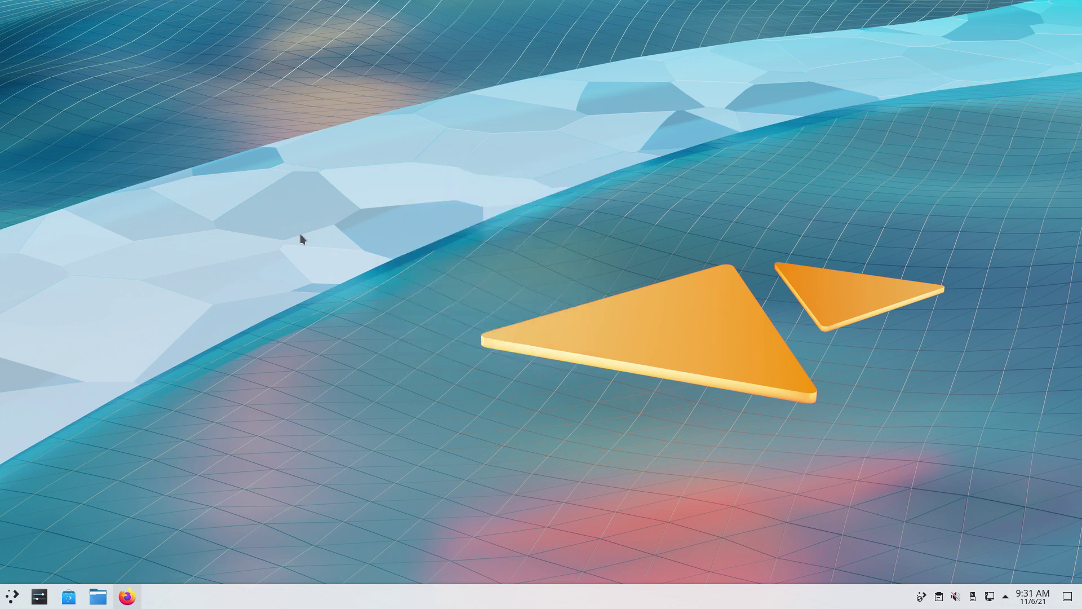
key("ctrl+alt+t")
type("git clone")
key("ctrl+shift+v")
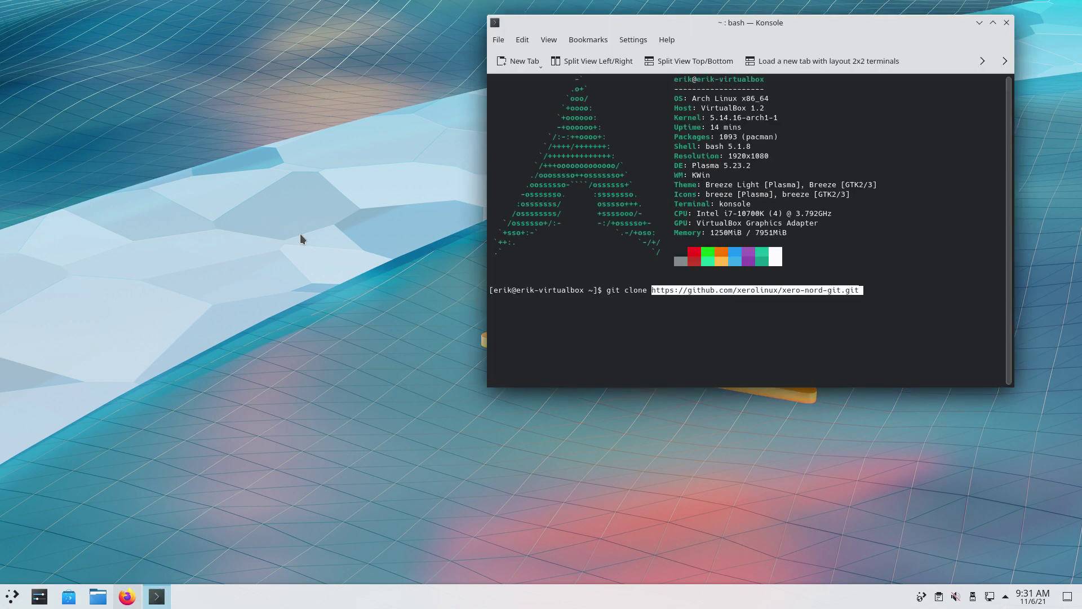
key("Return")
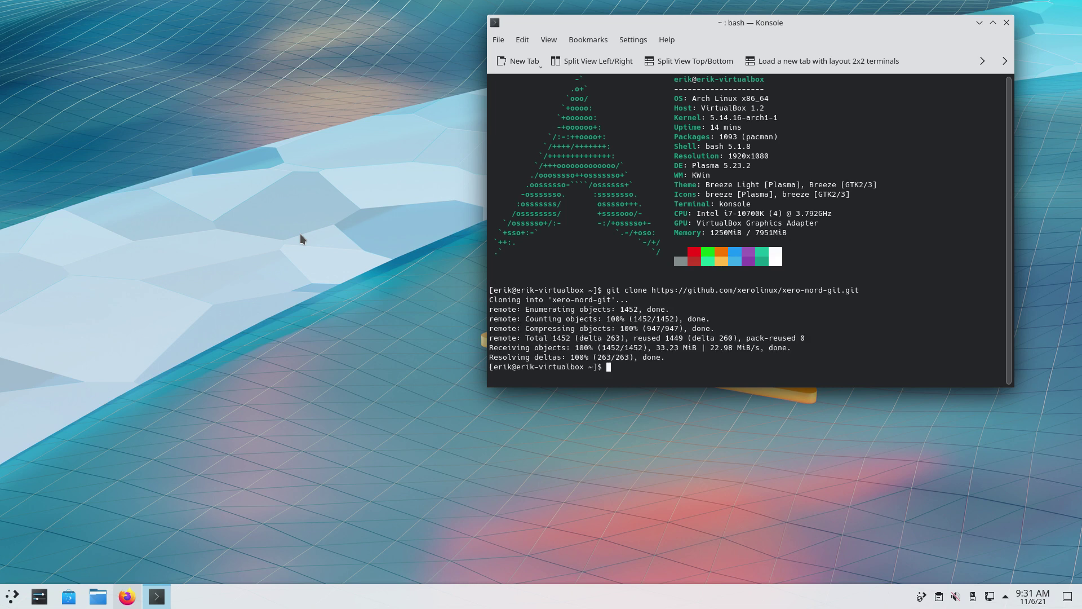
List the home folder, enter xero-nord-git and list its files
type("ls")
key("Return")
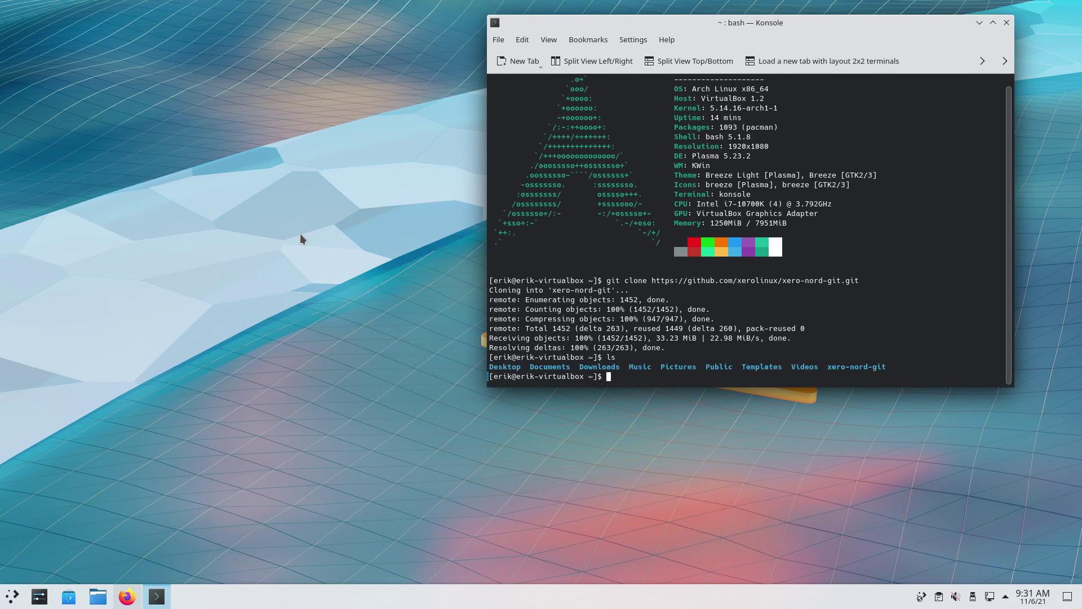
type("cd xer")
key("Tab")
key("Return")
type("ls")
key("Return")
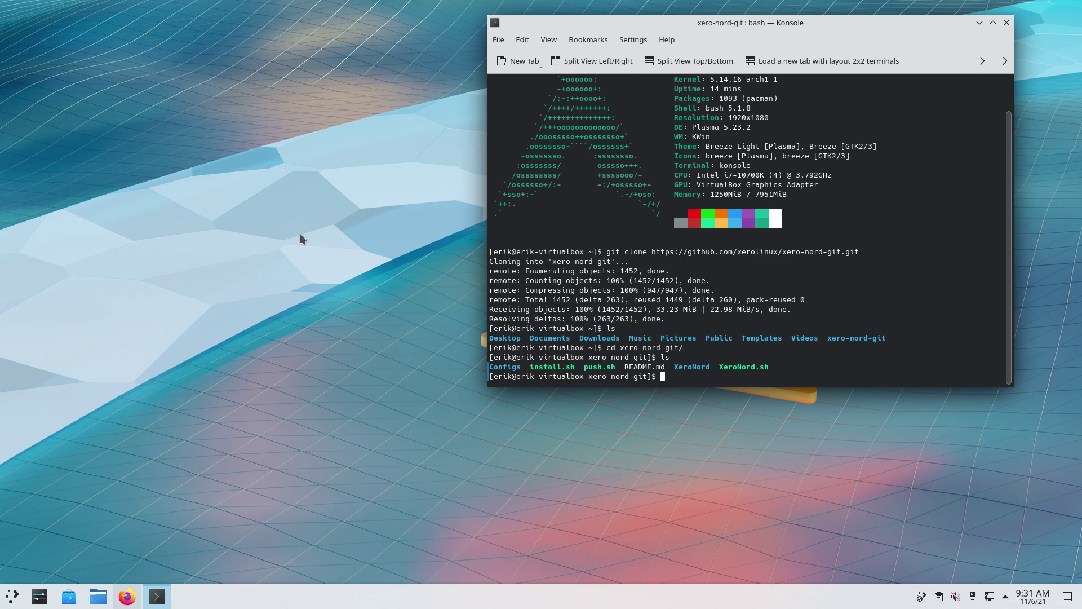
Run ./install.sh, confirm the ~/.config backup with y, and enter the sudo password
type("./insta")
key("Tab")
key("Return")
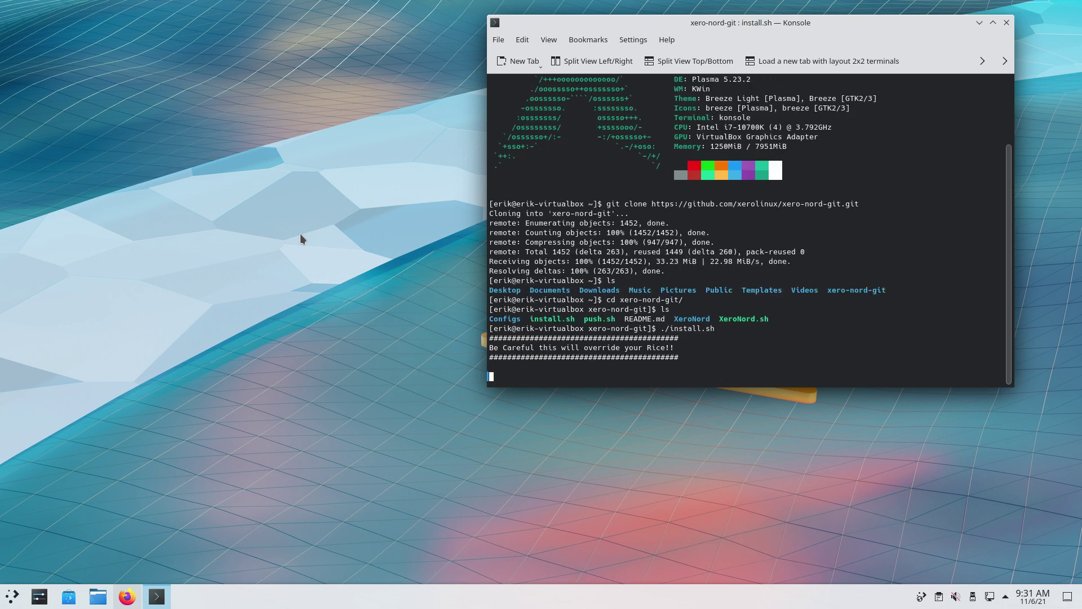
type("y")
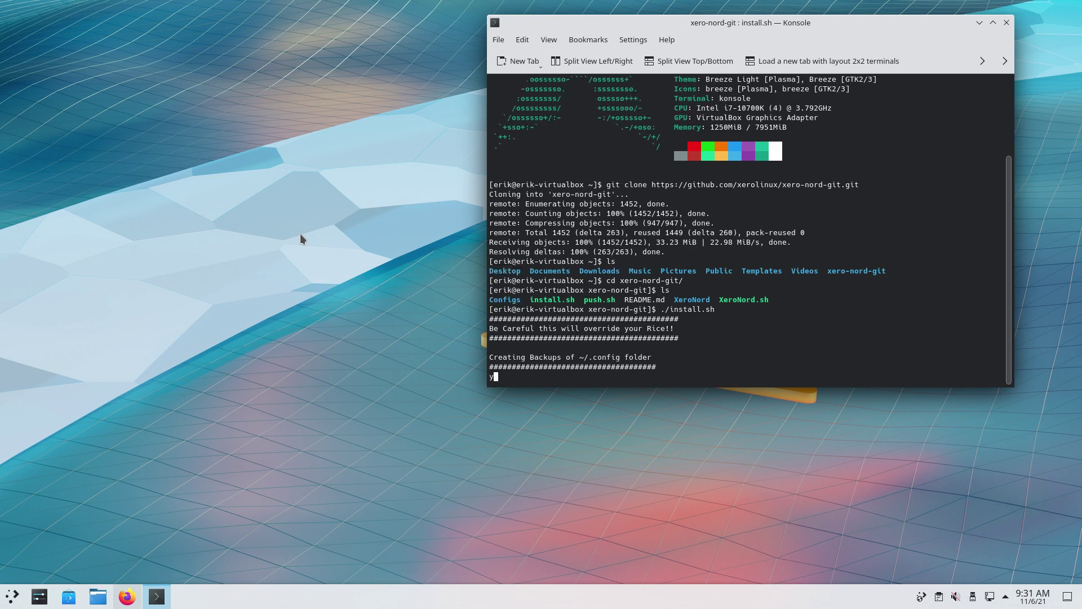
key("BackSpace")
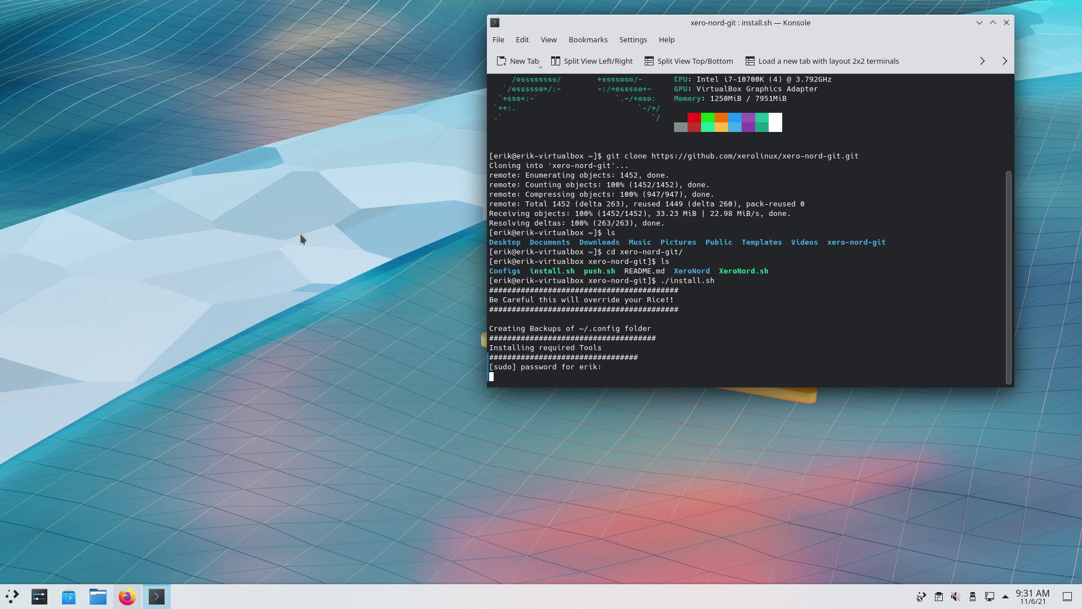
type("erSorry, try again.")
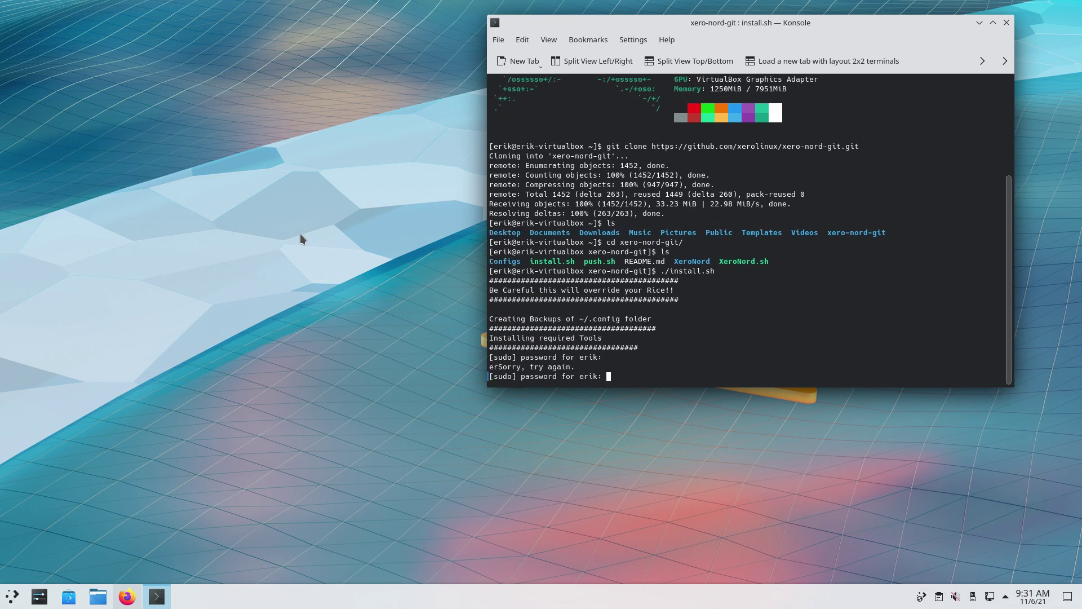
key("Return")
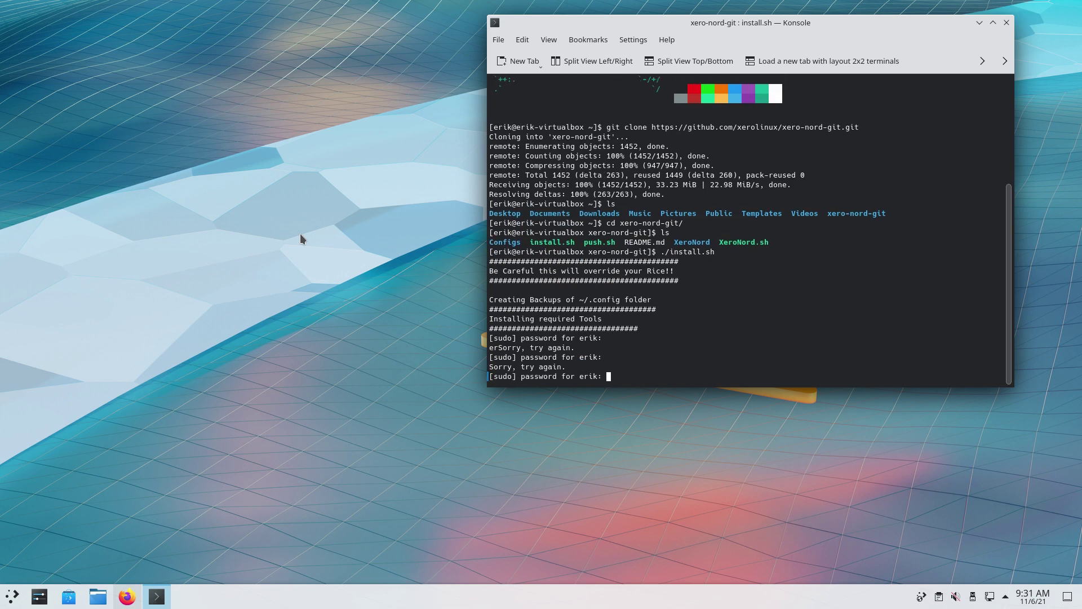
Submit the sudo password and inspect the lolcat, latte-dock and kvantum-qt5 packages in the install output
key("Return")
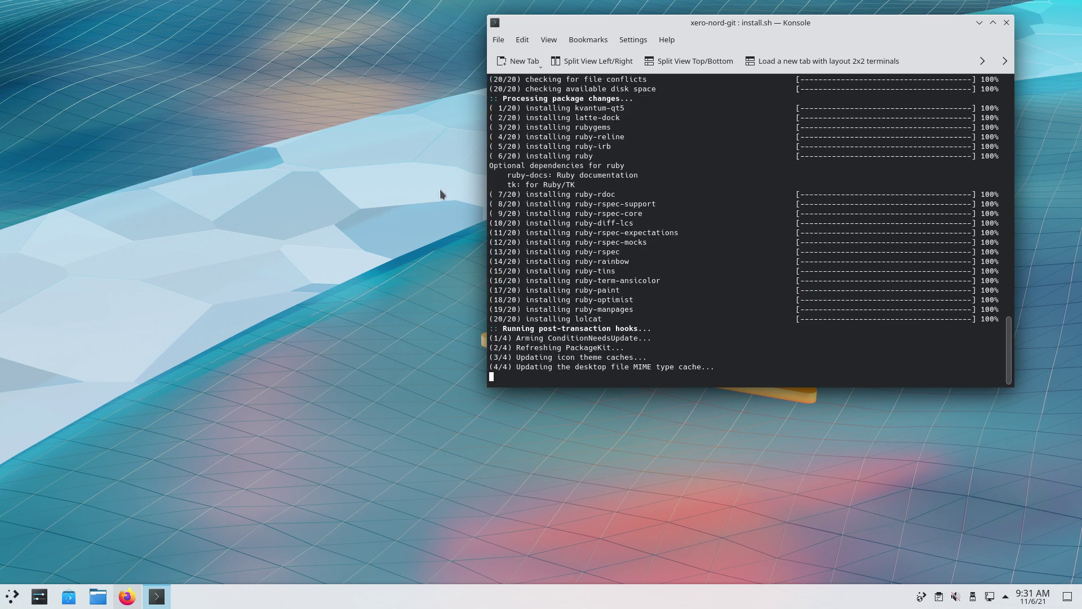
scroll(686, 258, "up", 5)
scroll(685, 258, "up", 2)
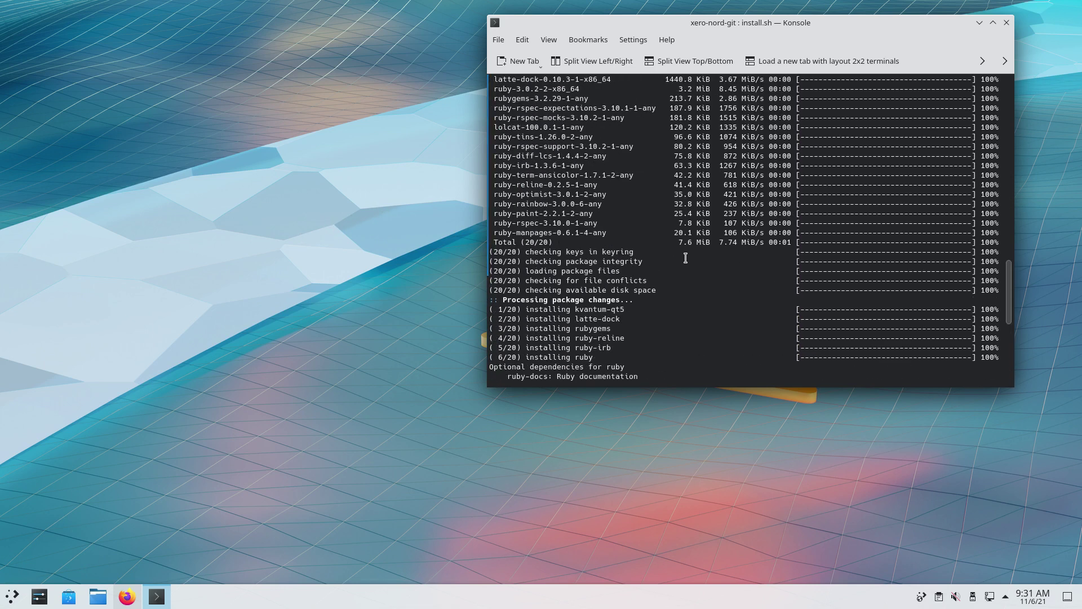
scroll(686, 257, "up", 1)
scroll(686, 257, "up", 3)
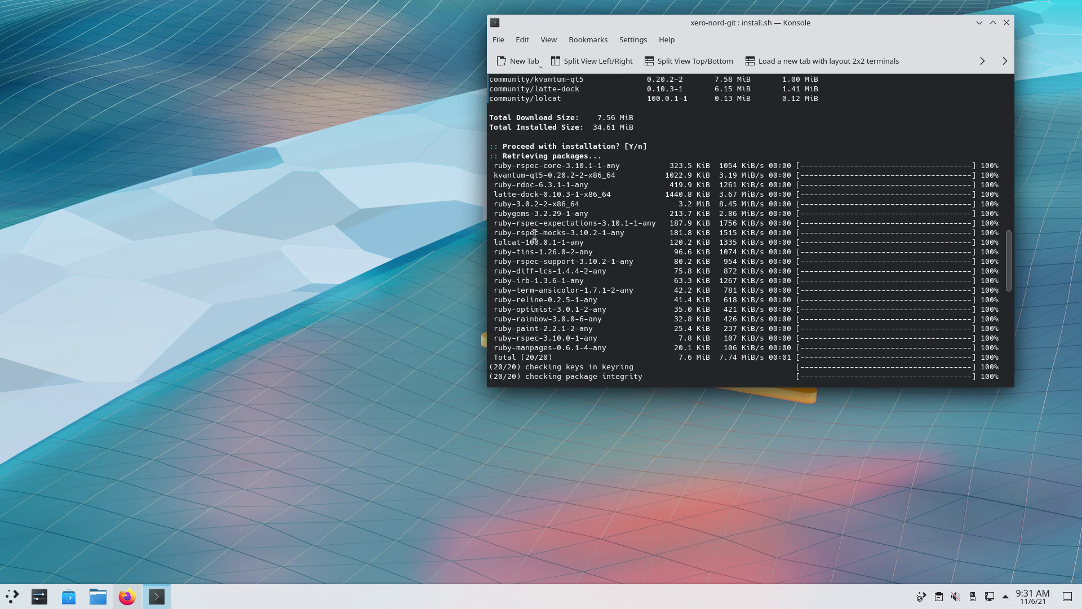
double_click(509, 242)
double_click(511, 194)
left_click(517, 177)
double_click(517, 178)
scroll(540, 194, "up", 4)
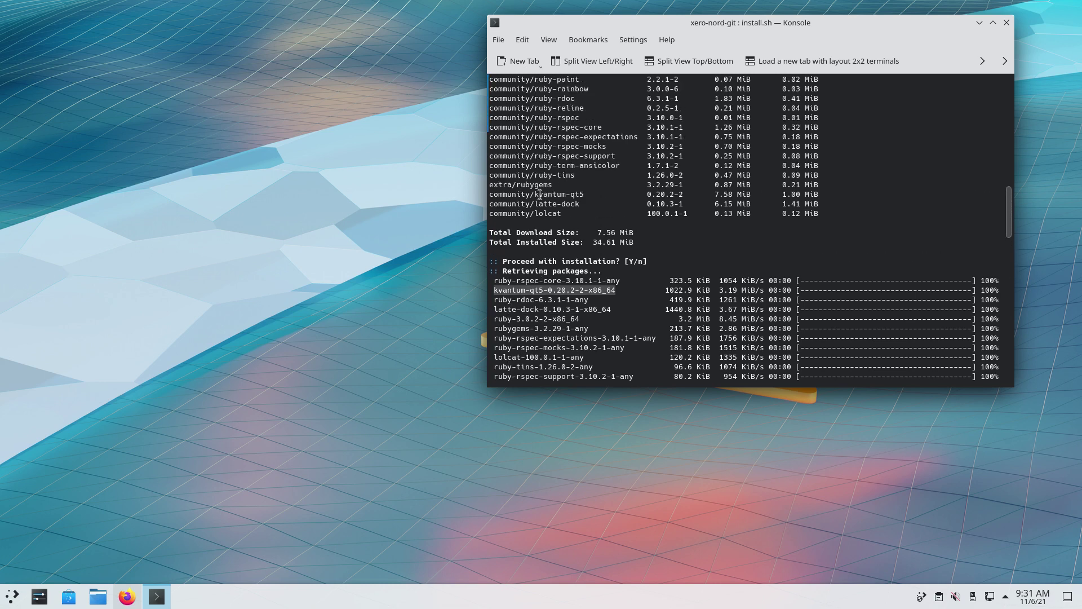
scroll(542, 243, "down", 15)
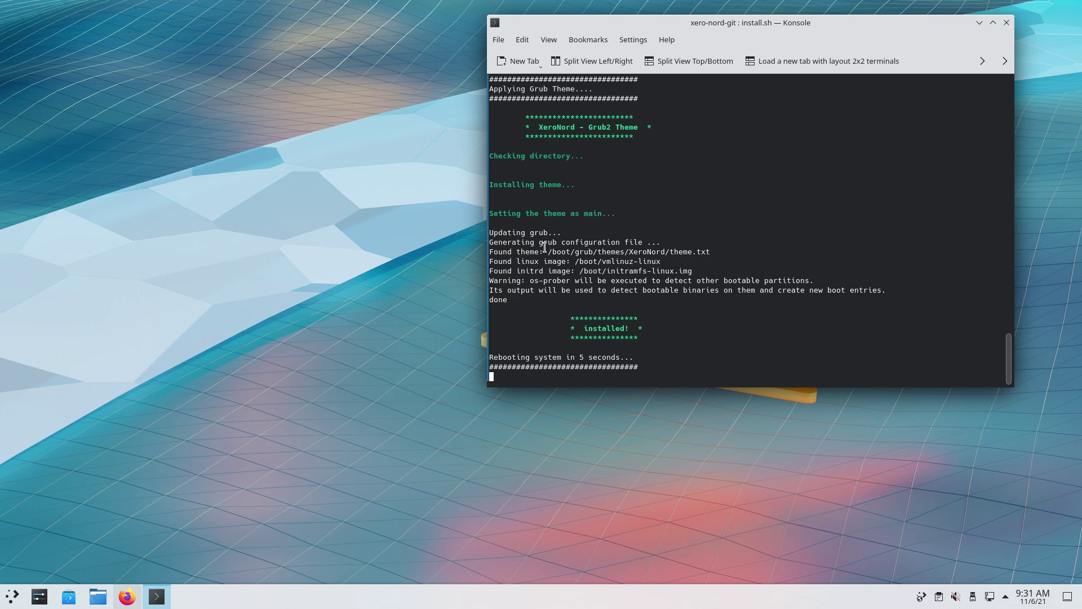
scroll(544, 246, "up", 9)
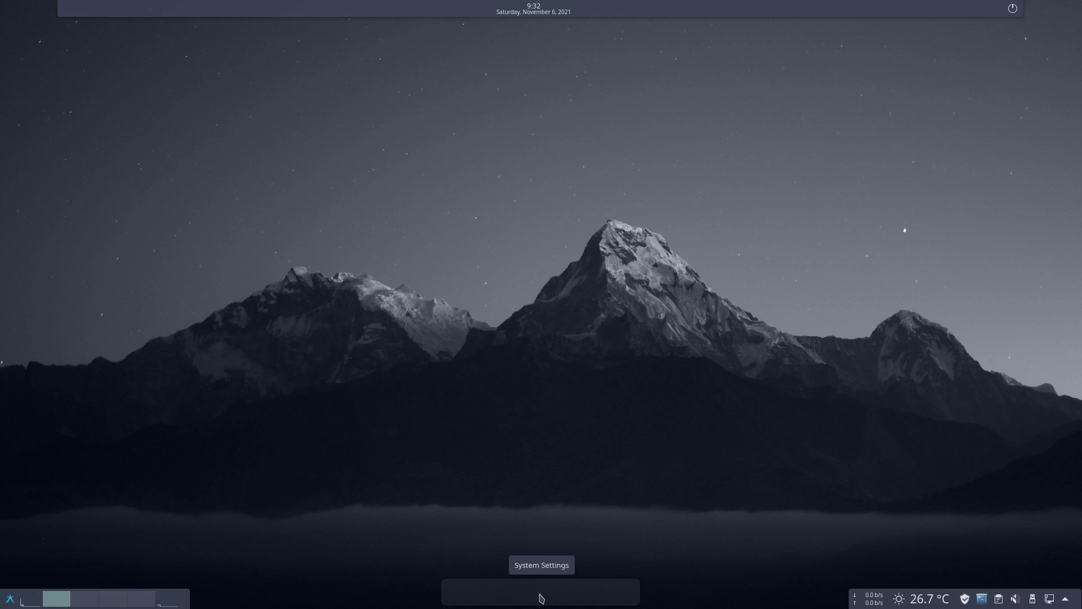
Select the xerolinux repo lines in the maximized README, then open Yakuake and type sudo pacman -S sub
left_click(10, 599)
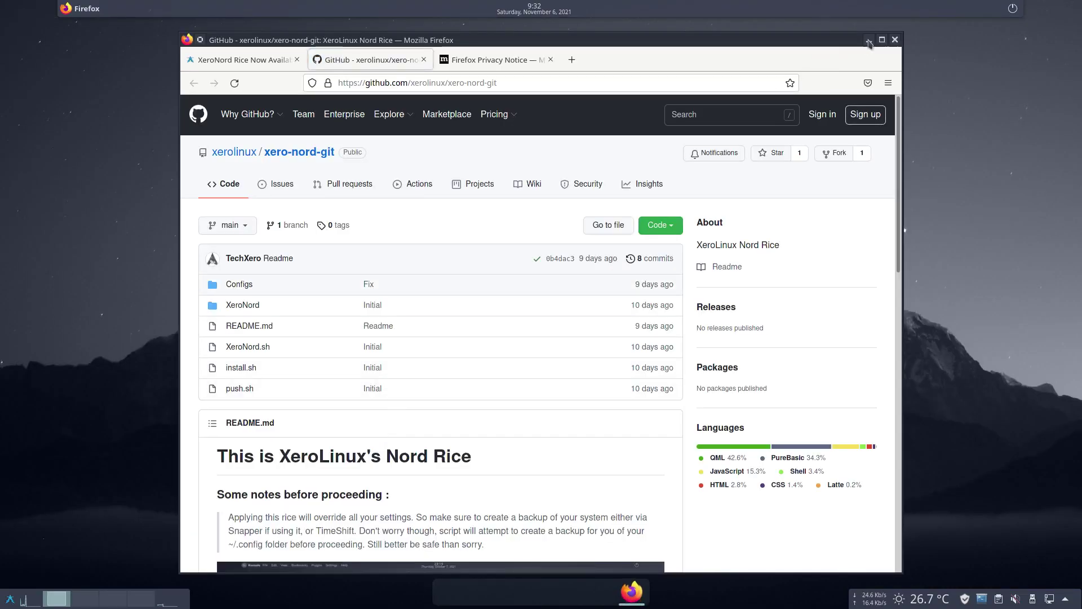
left_click(882, 39)
scroll(267, 472, "down", 9)
left_click_drag(480, 432, 455, 440)
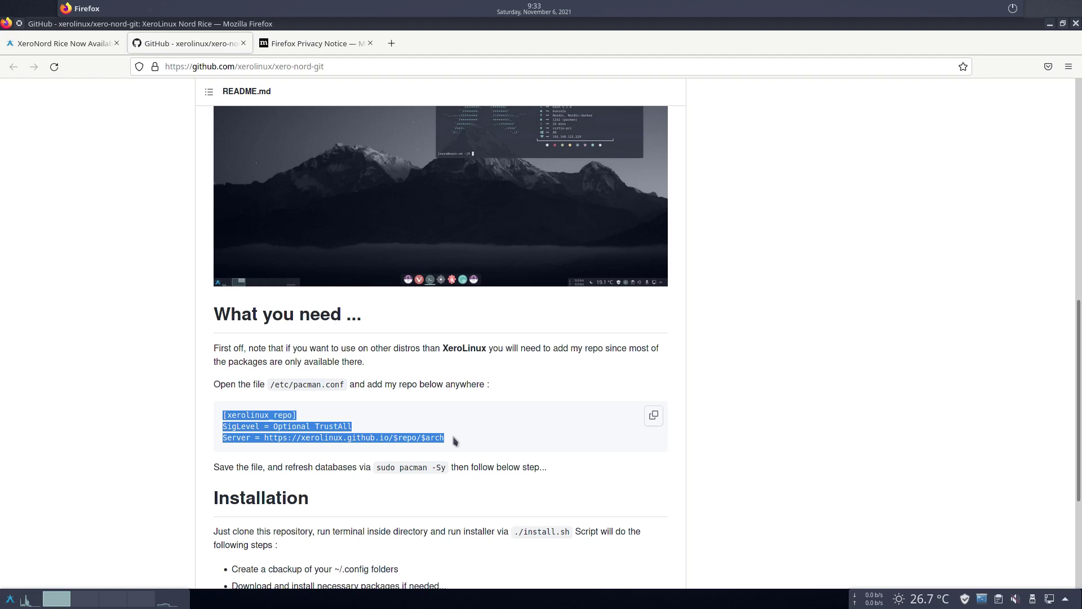
key("F12")
type("sudo pacman -S ")
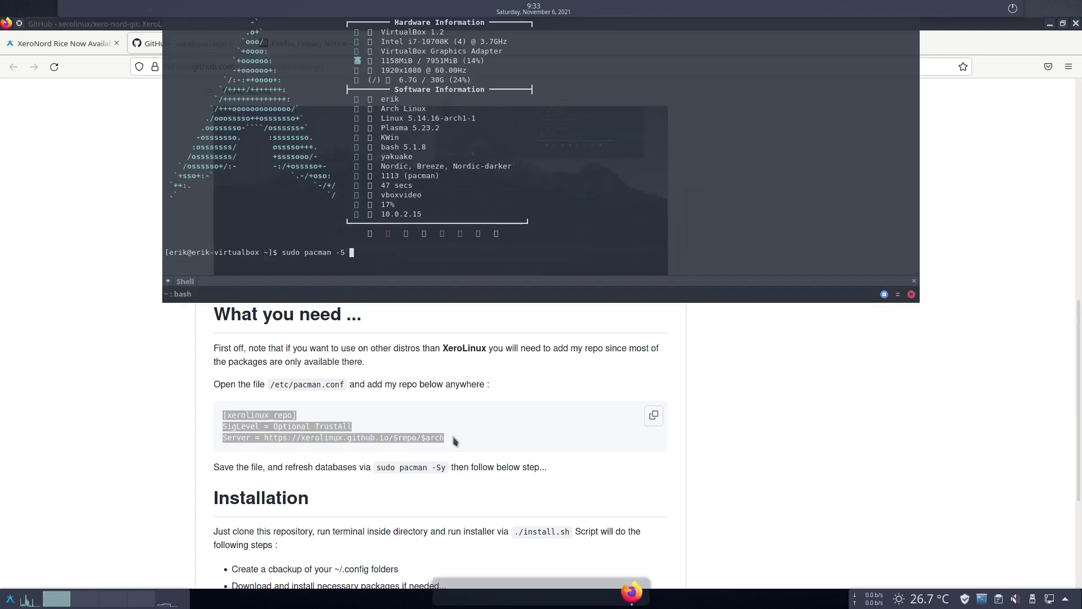
type("sub")
List the 'sub' package completions, try running sudo kate, then retract Yakuake
key("Tab")
key("Tab")
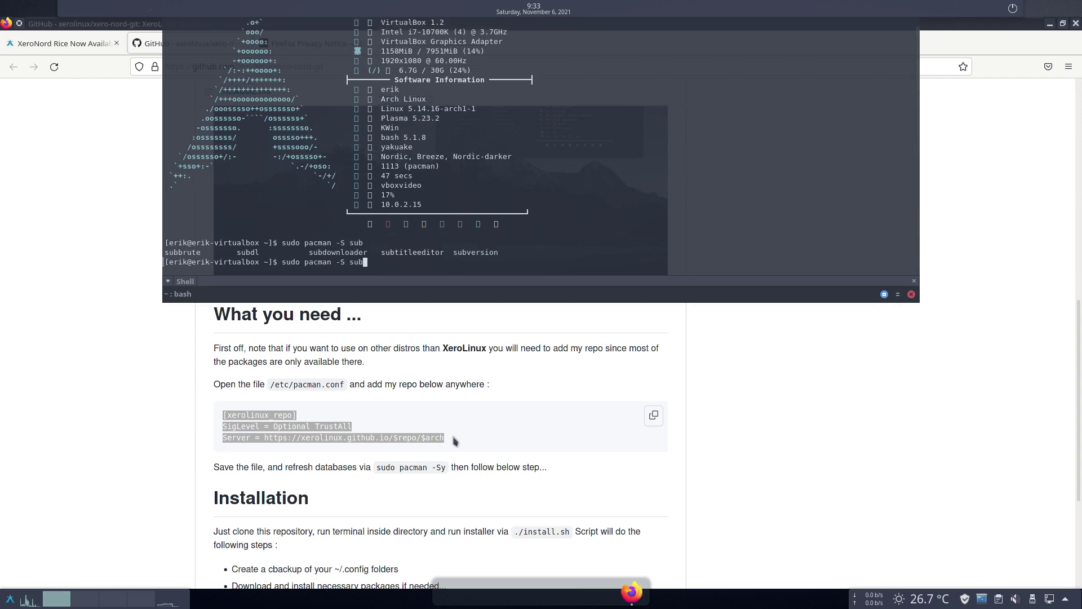
key("BackSpace")
key("BackSpace")
key("BackSpace")
key("BackSpace")
key("BackSpace")
key("BackSpace")
key("BackSpace")
key("BackSpace")
key("BackSpace")
key("BackSpace")
key("BackSpace")
key("BackSpace")
key("BackSpace")
type("kate")
key("Return")
key("Return")
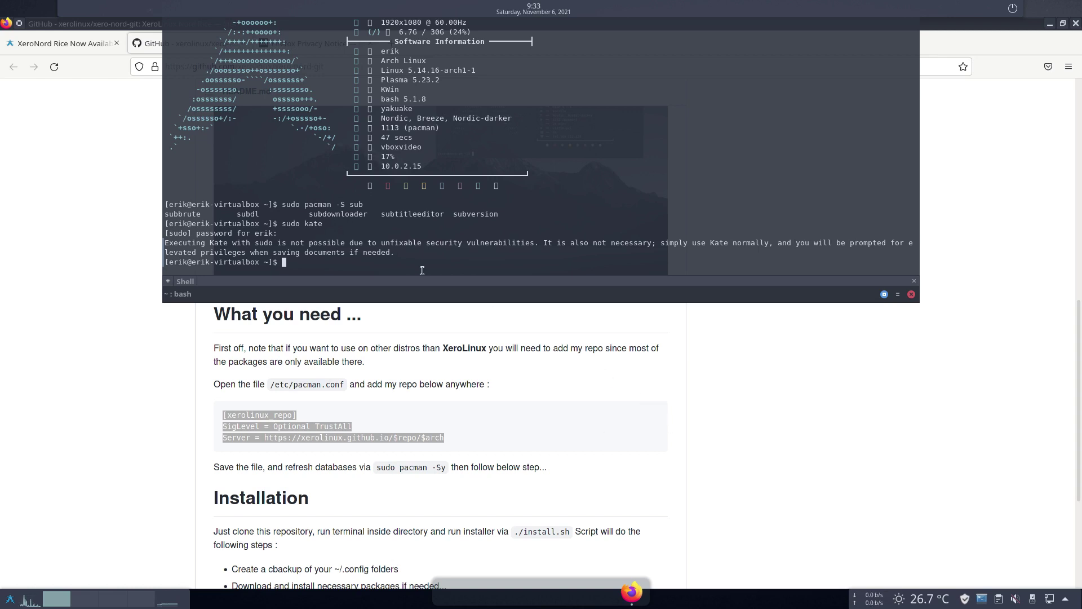
left_click(723, 386)
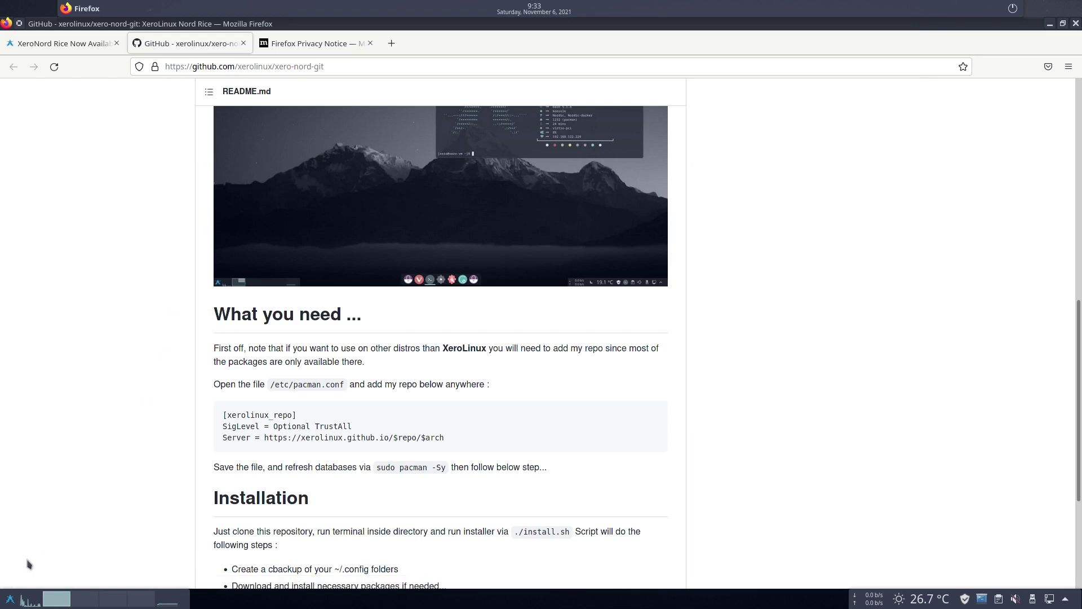
Launch Dolphin from the Application Launcher and move its window to the screen centre
left_click(10, 596)
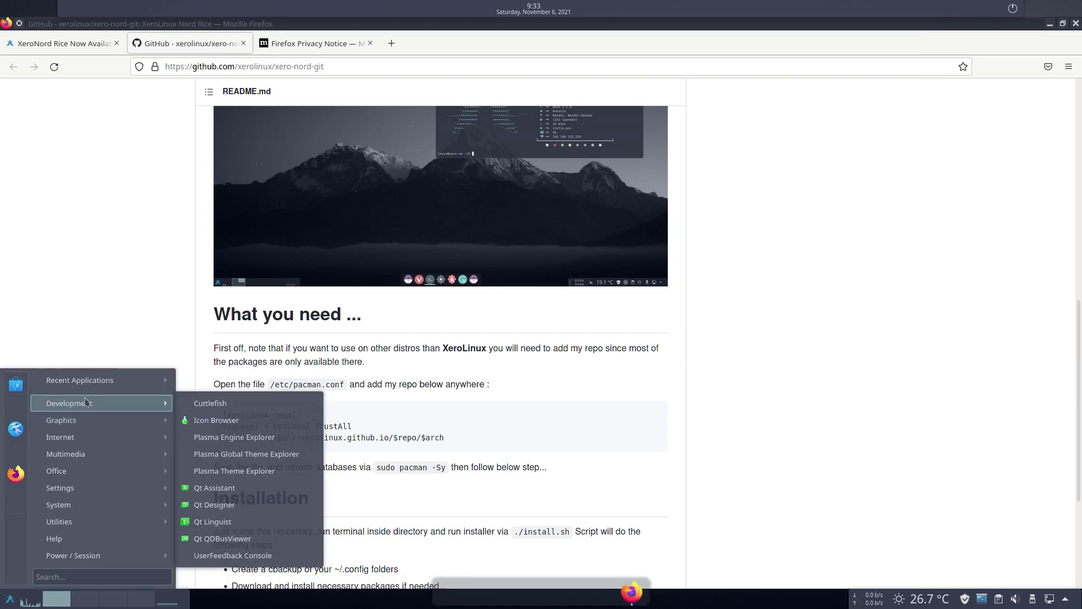
mouse_move(105, 431)
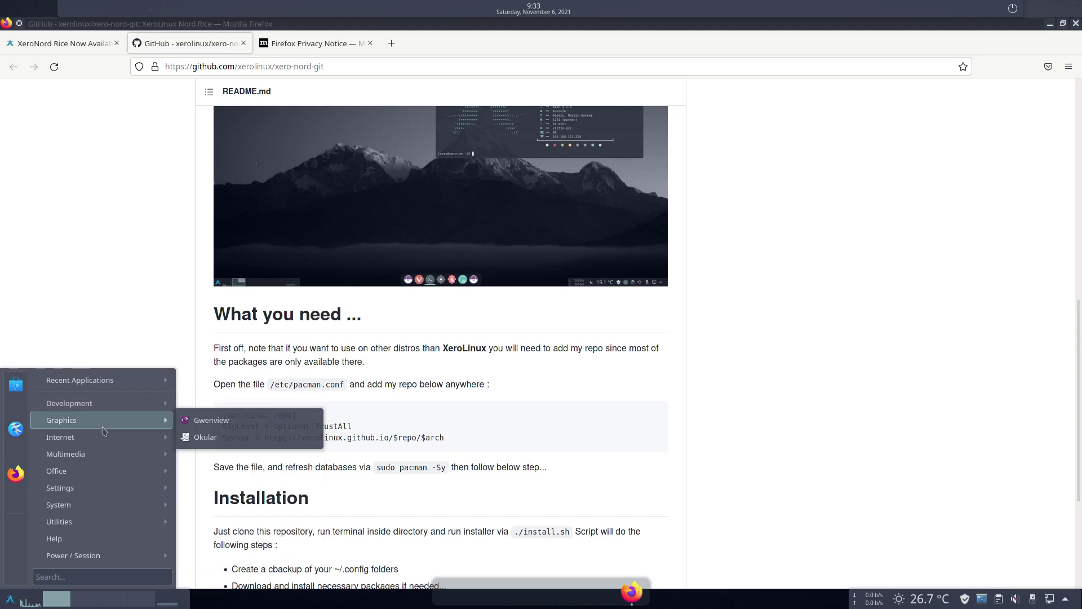
type("se")
key("Escape")
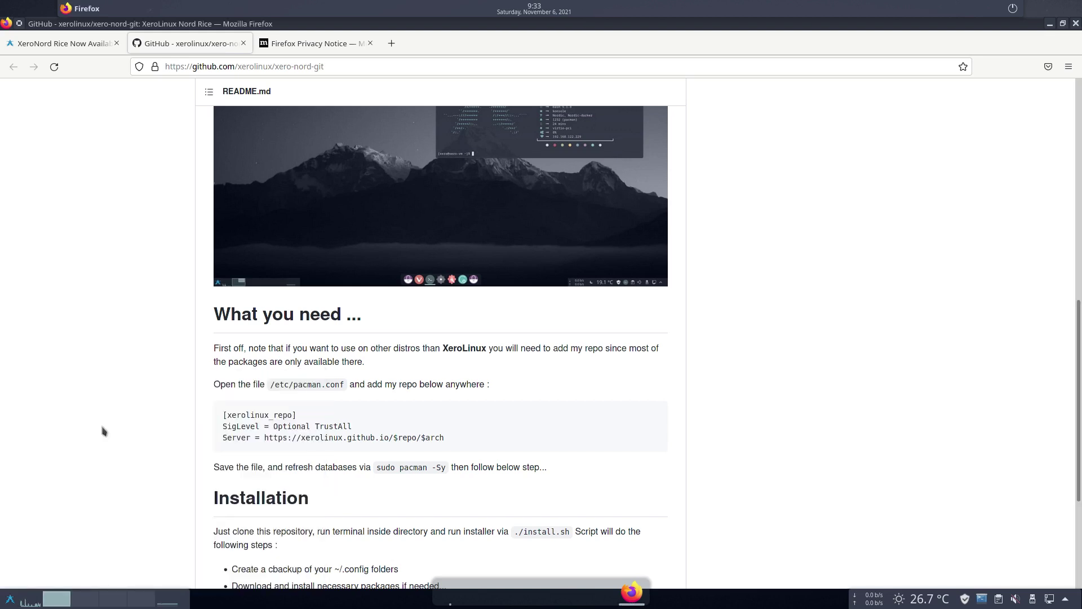
left_click_drag(344, 151, 753, 175)
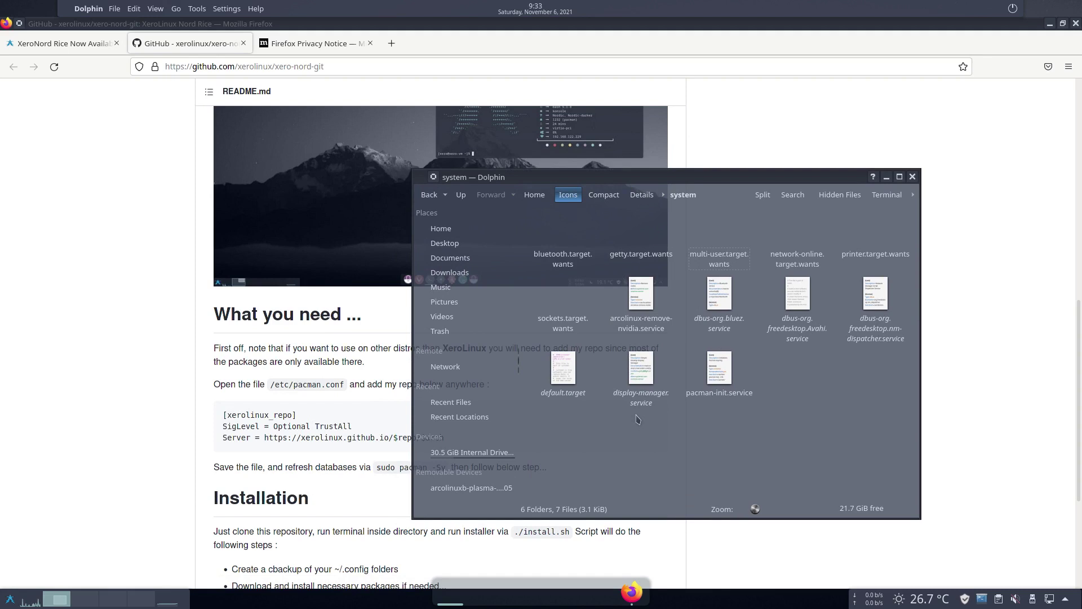
Browse to the internal drive's etc folder and open pacman.conf in Kate
left_click(485, 453)
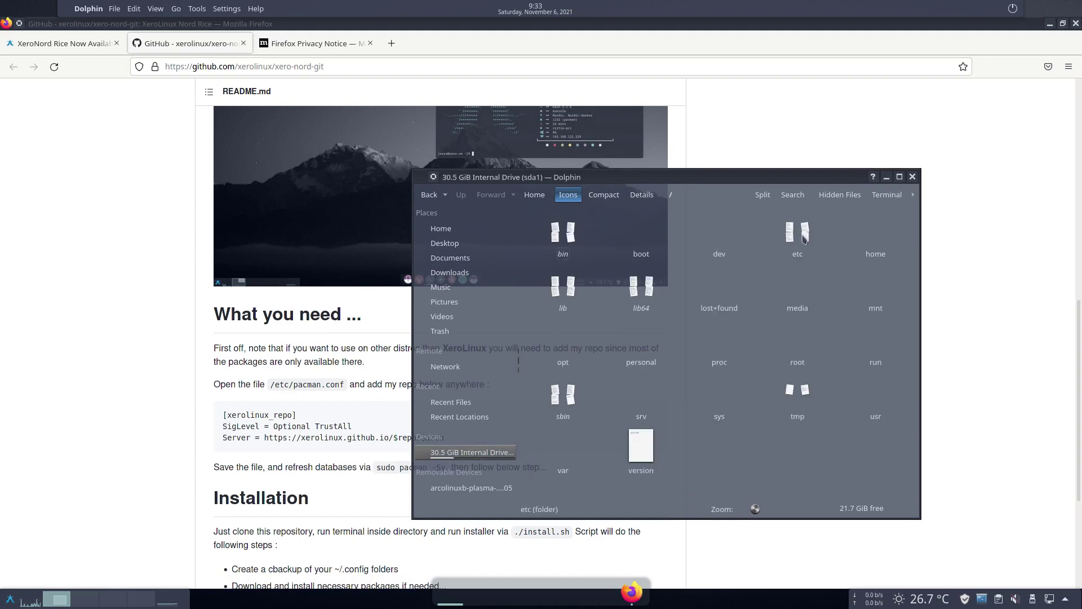
left_click(797, 242)
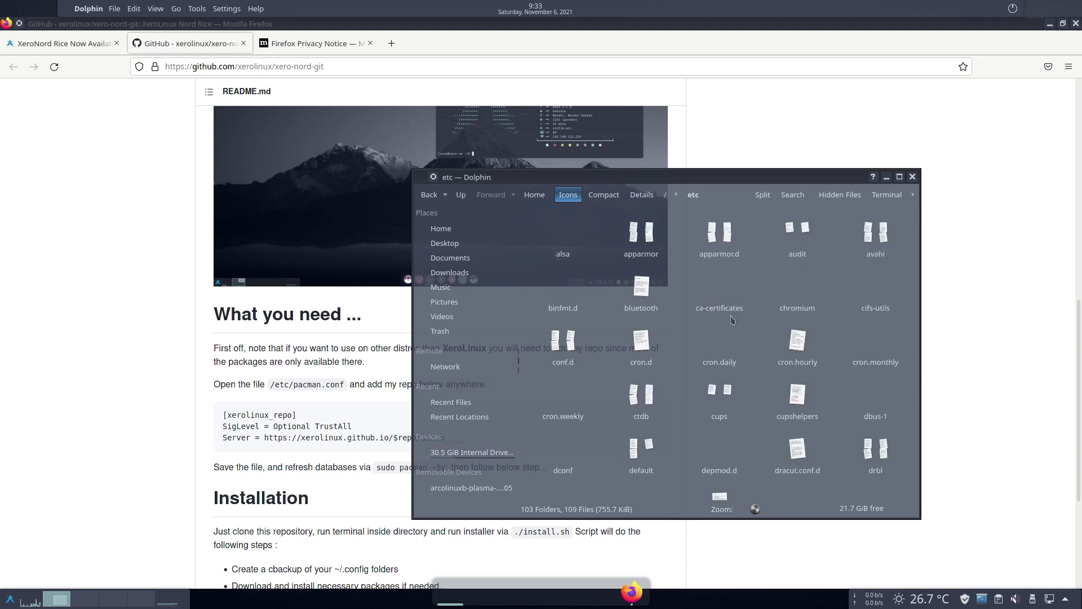
type("pacman")
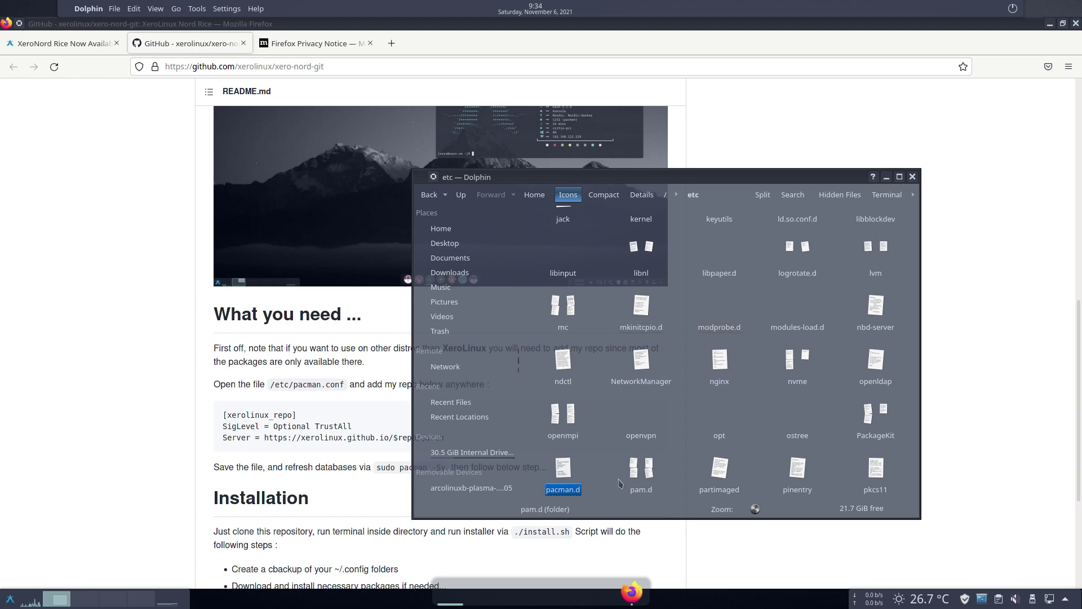
scroll(617, 483, "down", 3)
scroll(616, 484, "down", 10)
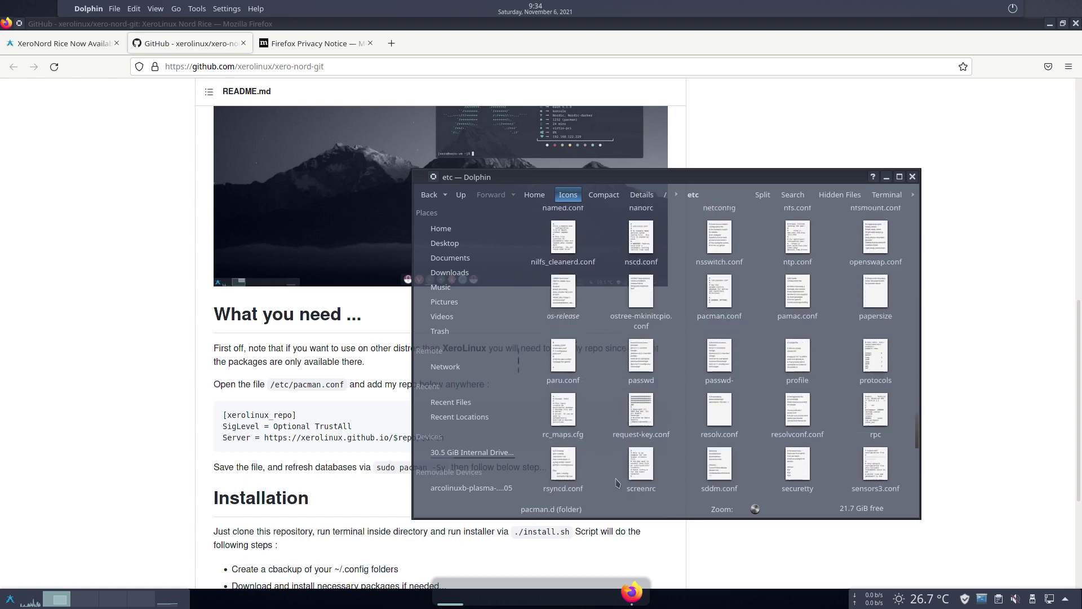
scroll(617, 483, "up", 2)
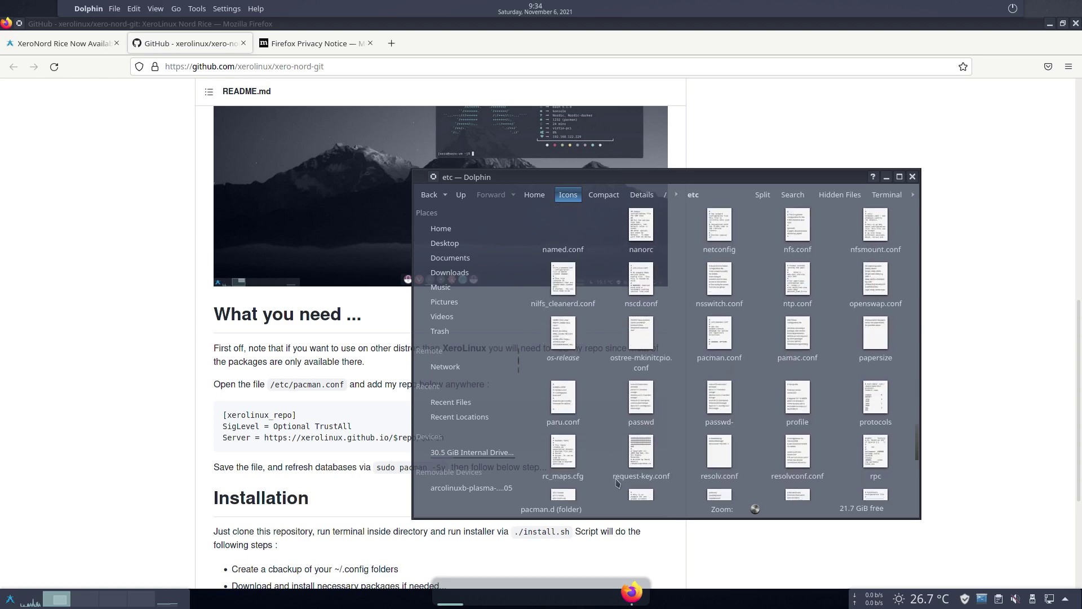
double_click(718, 336)
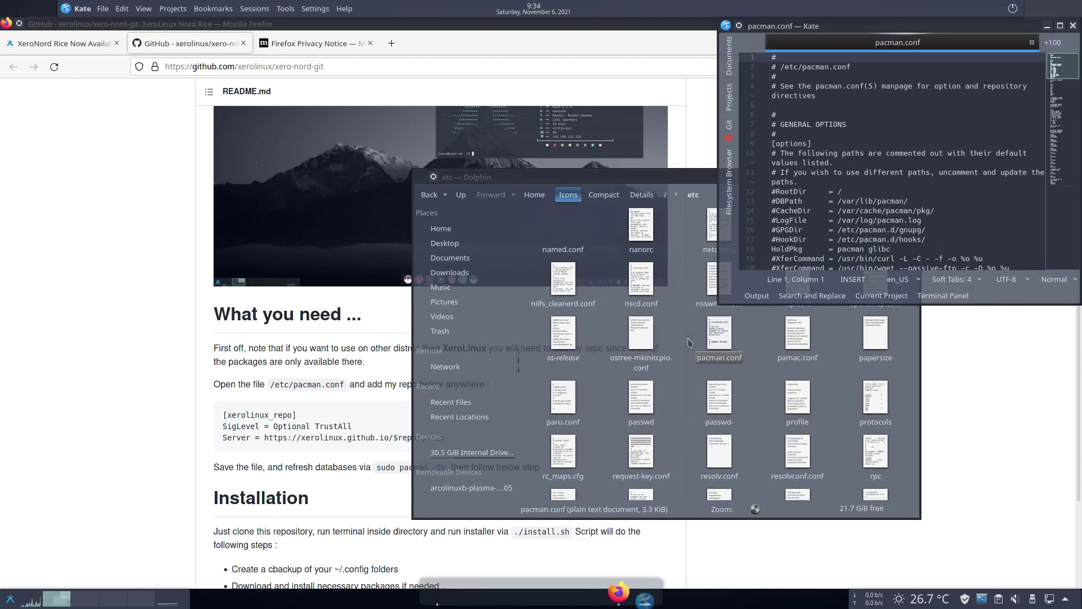
Maximize Kate and paste the [xerolinux_repo] block after the last line of pacman.conf
left_click_drag(970, 23, 688, 54)
left_click(778, 57)
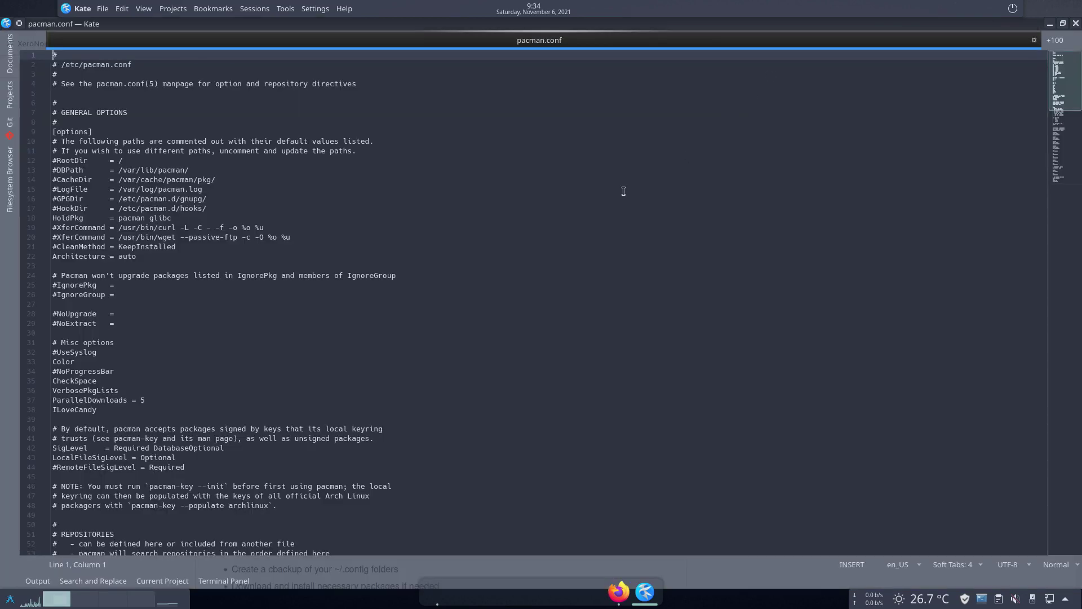
scroll(220, 330, "down", 20)
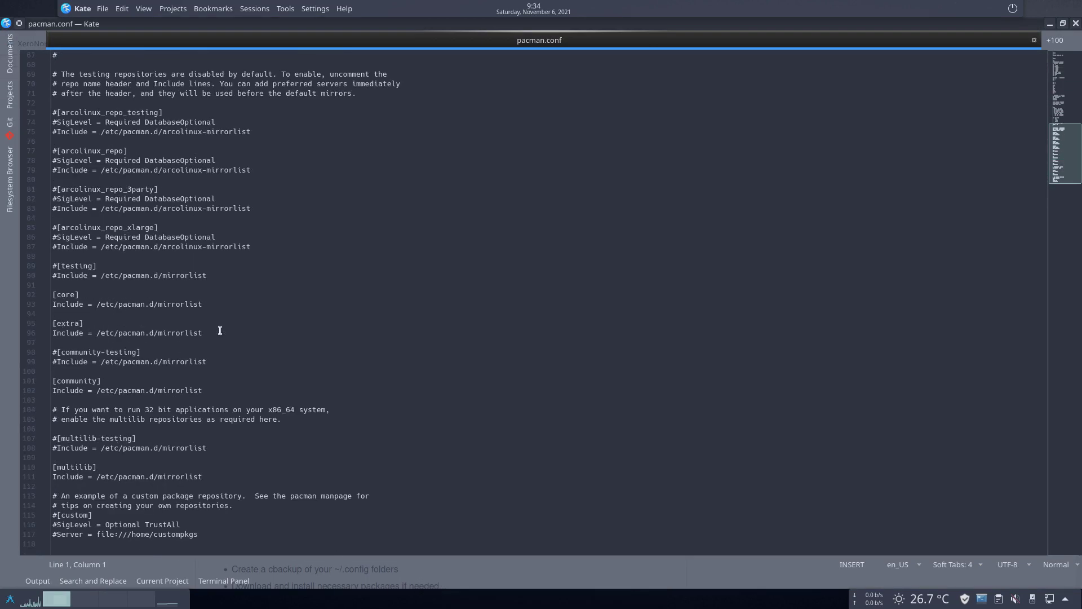
left_click(232, 537)
type("[xerolinux_repo] SigLevel = Optional TrustAll Server = https://xerolinux.github.io/$repo/$arch")
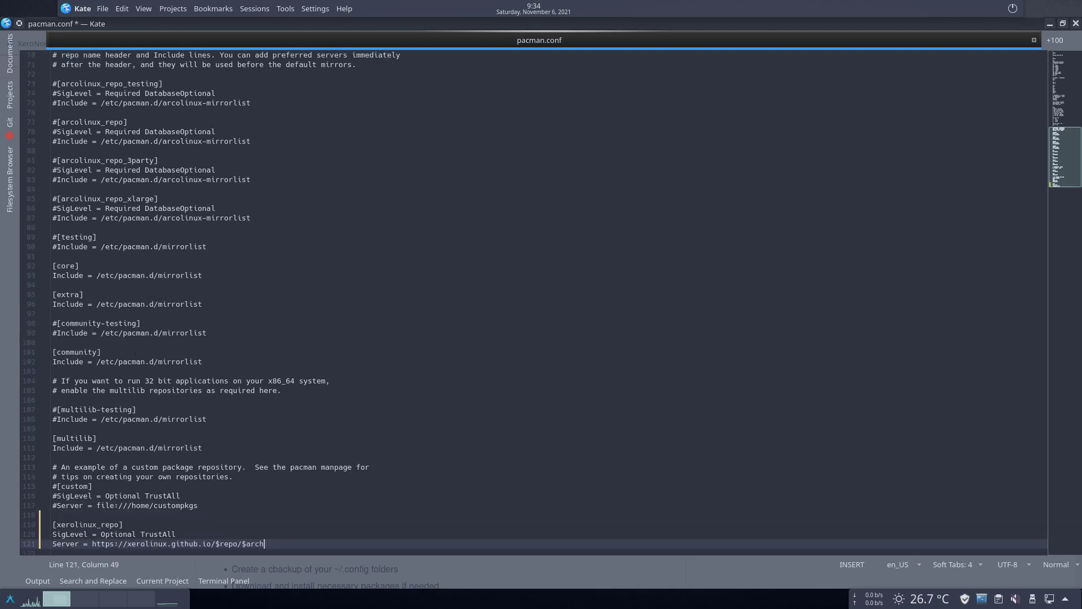
Save pacman.conf, authenticating with the administrator password
key("ctrl+s")
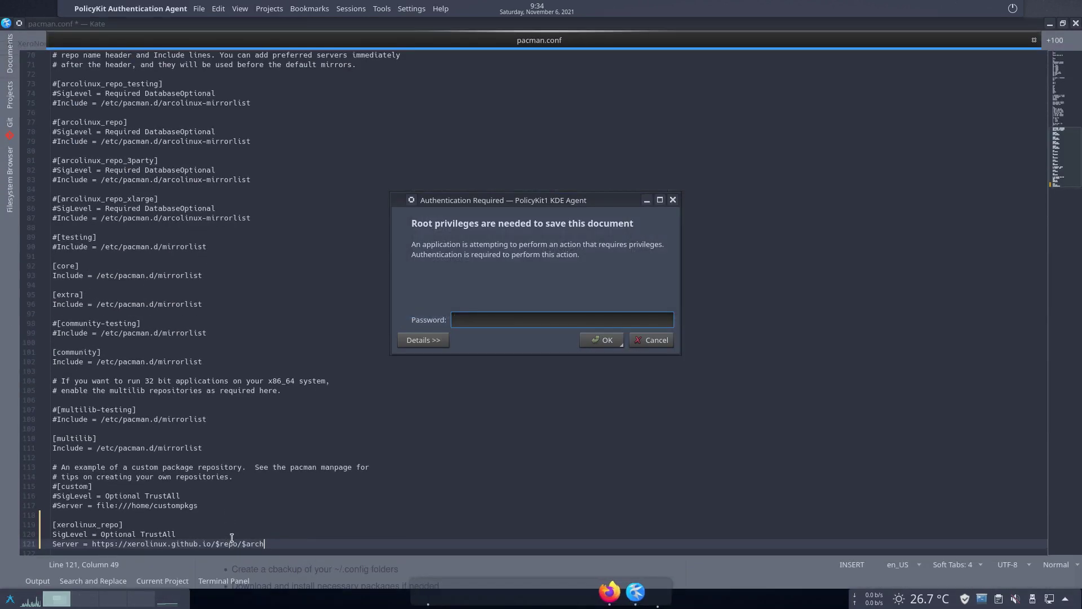
type("*****")
key("Return")
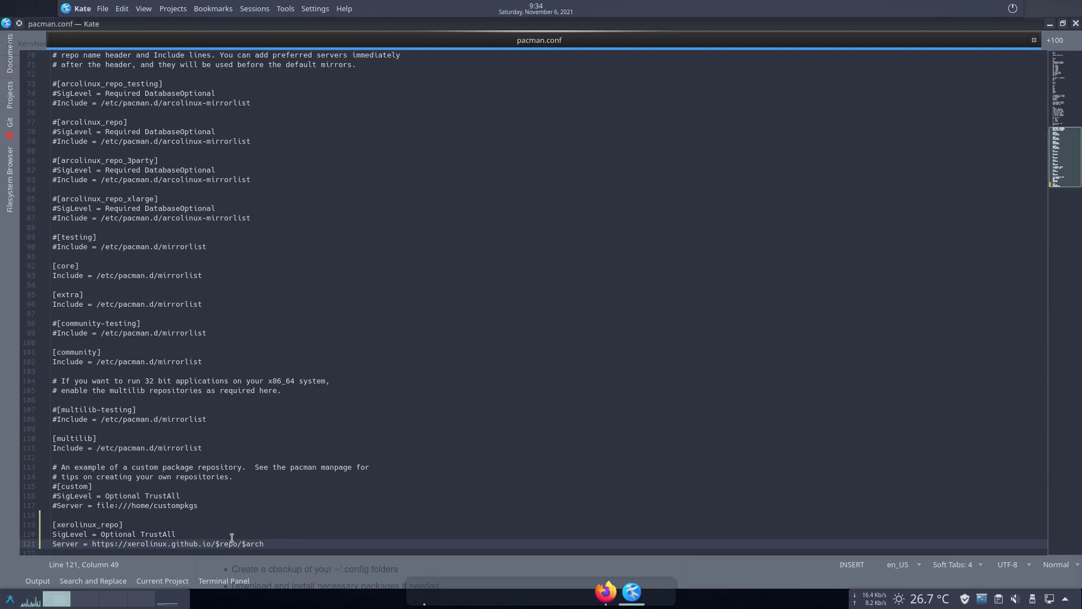
key("ctrl+alt+t")
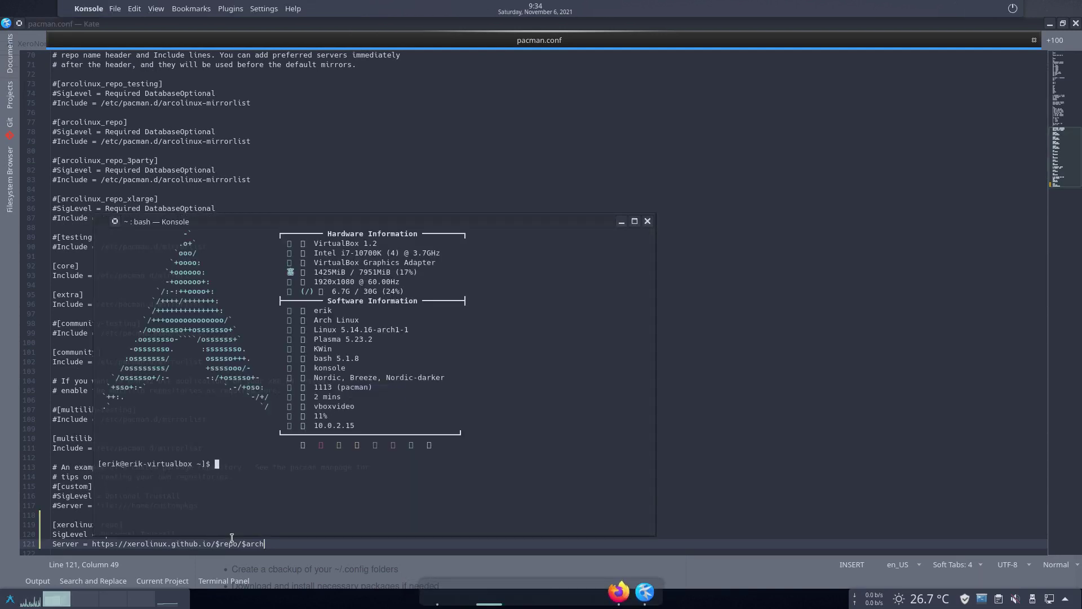
Run update in Konsole and enter the sudo password to sync all package databases
type("update")
key("Return")
type("*****")
key("Return")
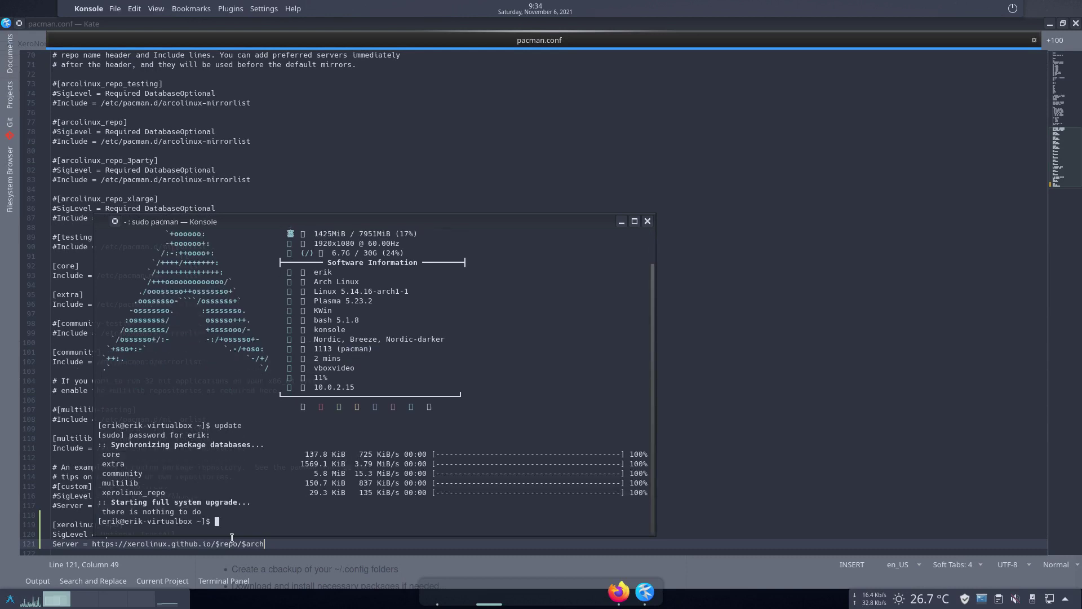
Close Konsole, Kate, Dolphin and Firefox
key("super+q")
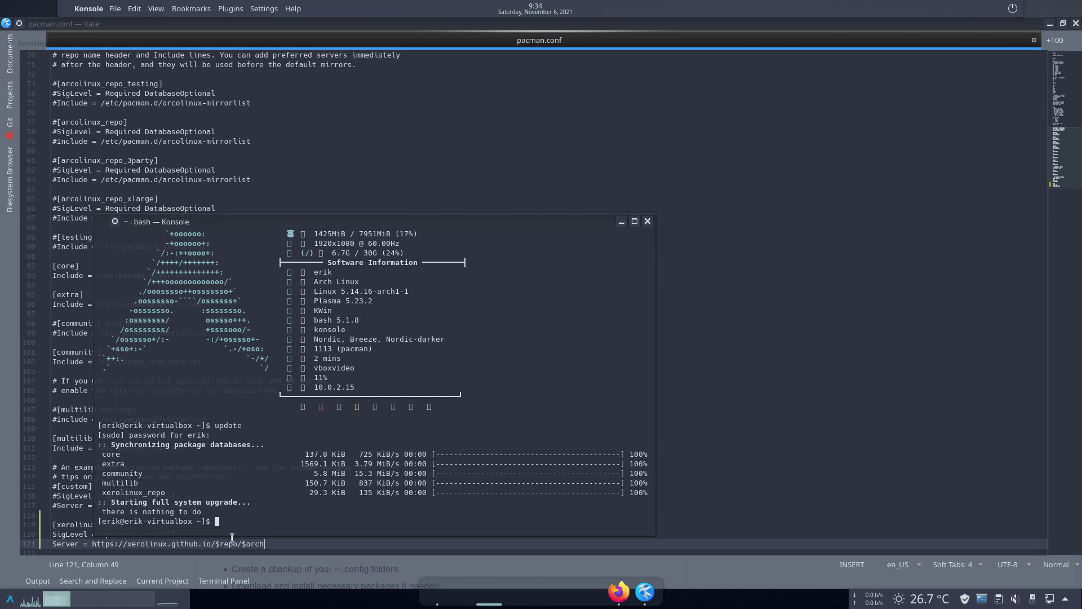
left_click(536, 290)
left_click(647, 221)
left_click(1076, 23)
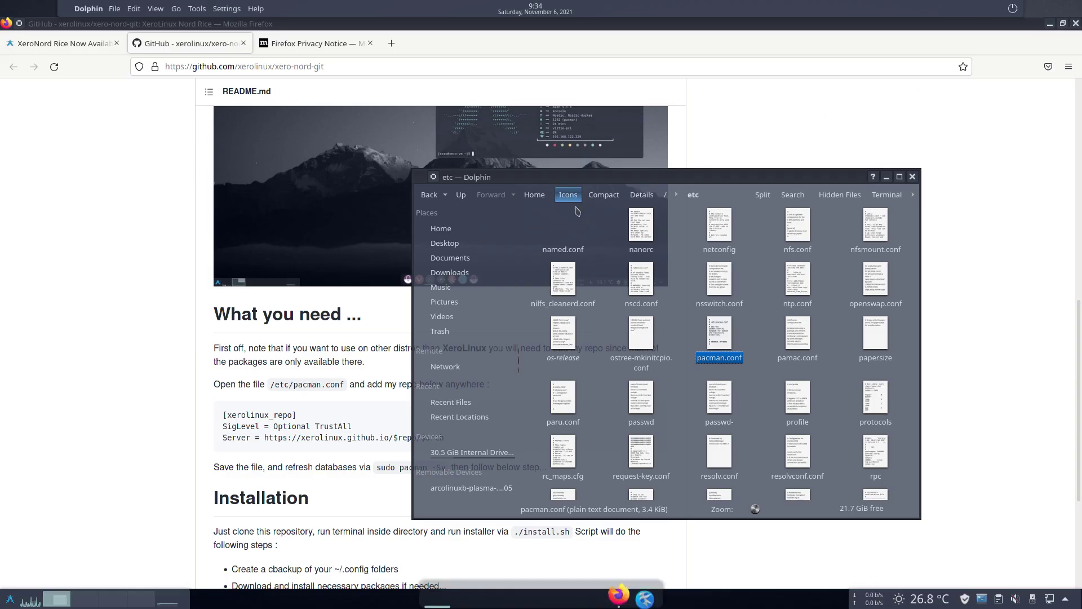
left_click(913, 177)
left_click(1076, 23)
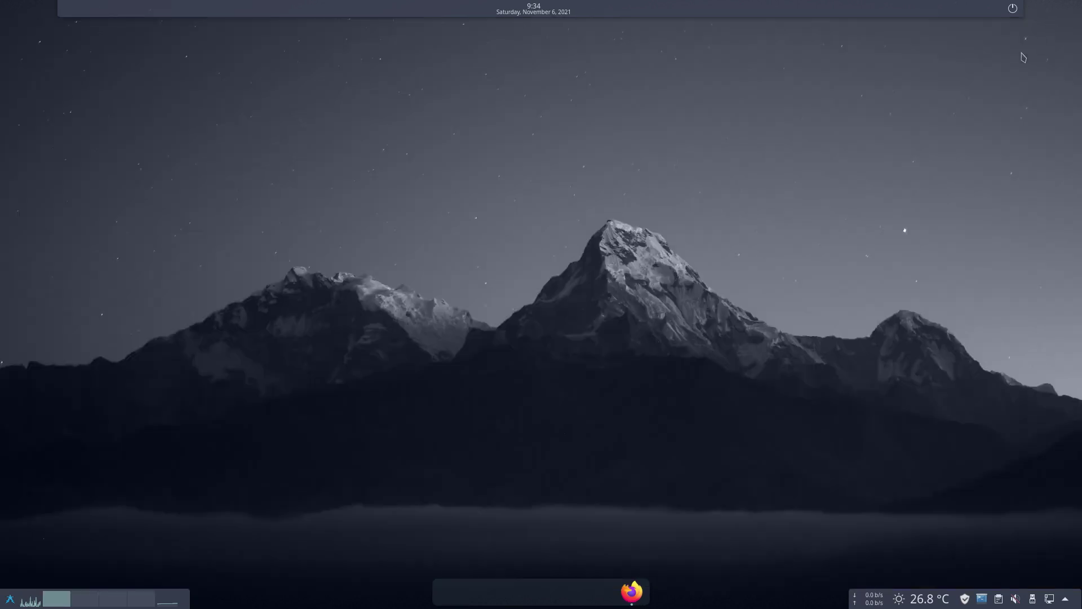
Launch Dolphin by searching 'dol' and open the xero-nord-git folder in Home
left_click(9, 603)
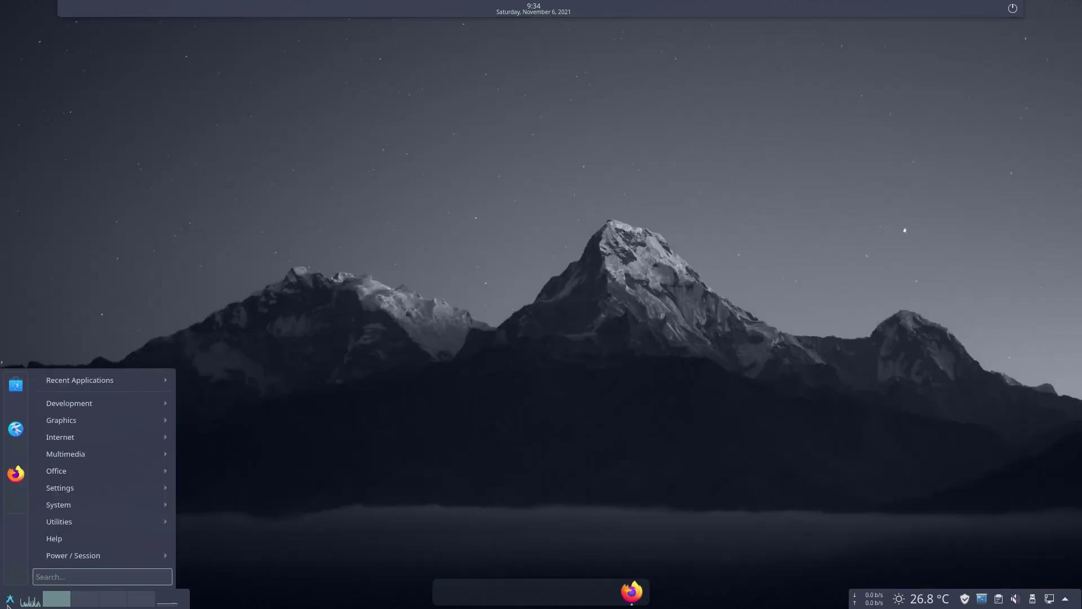
type("dol")
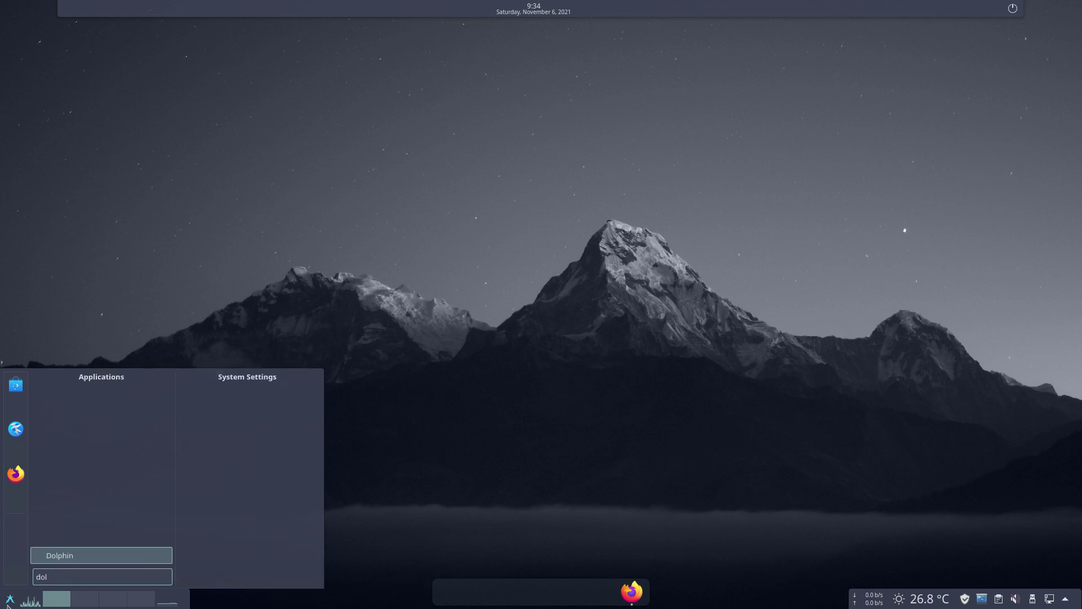
key("Return")
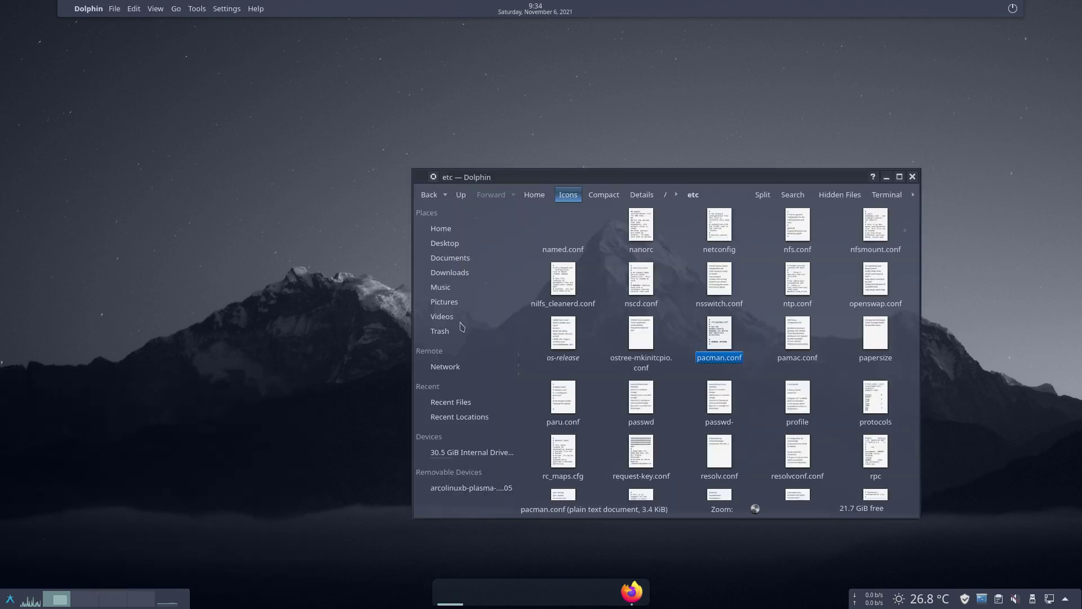
left_click(453, 231)
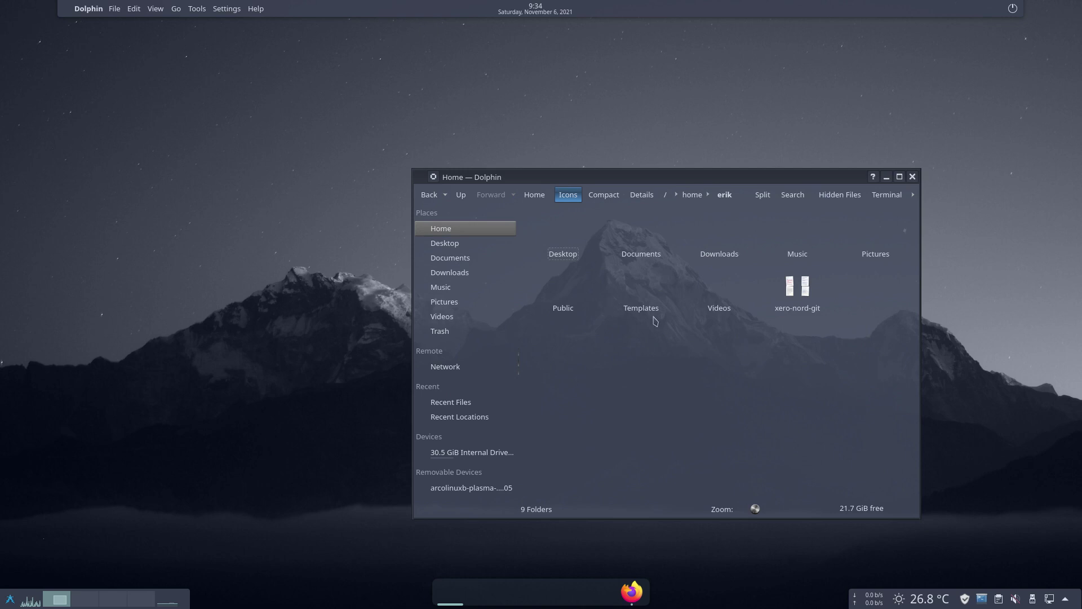
left_click(791, 306)
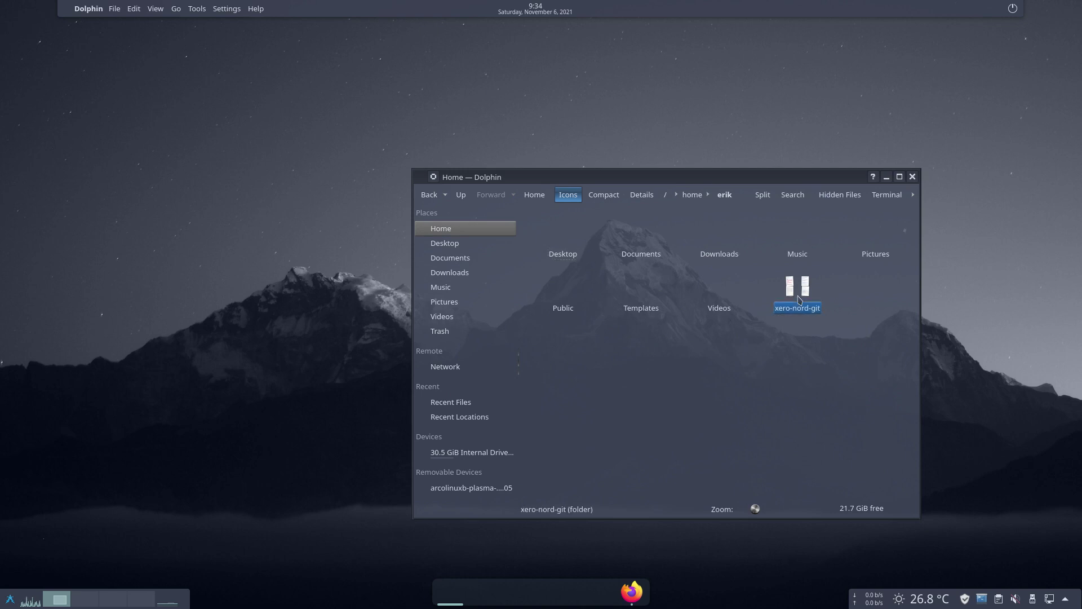
Open a Konsole terminal inside the xero-nord-git folder from the context menu
right_click(713, 291)
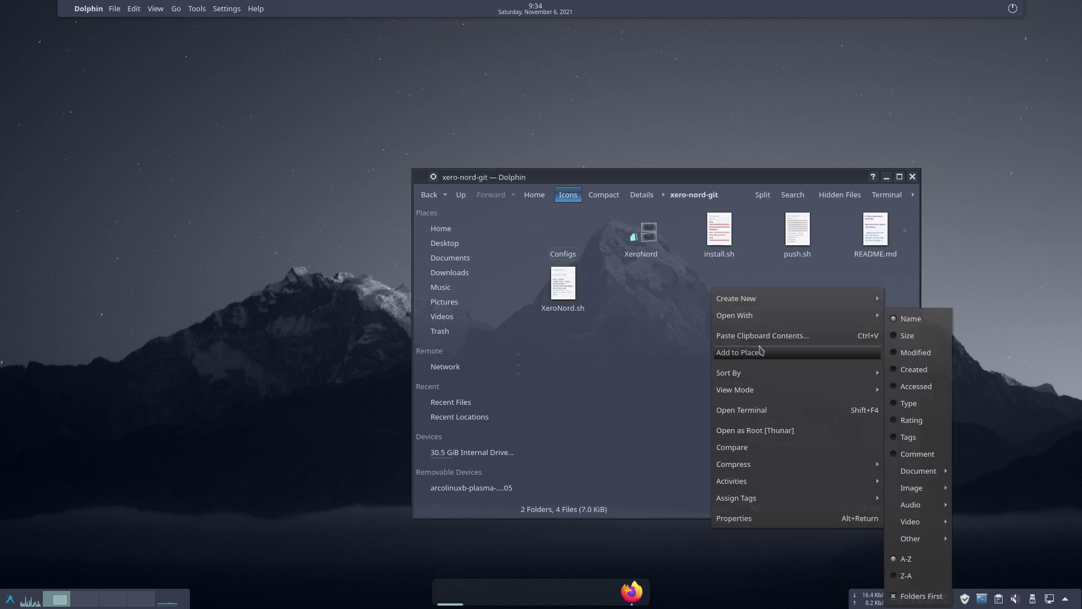
mouse_move(762, 317)
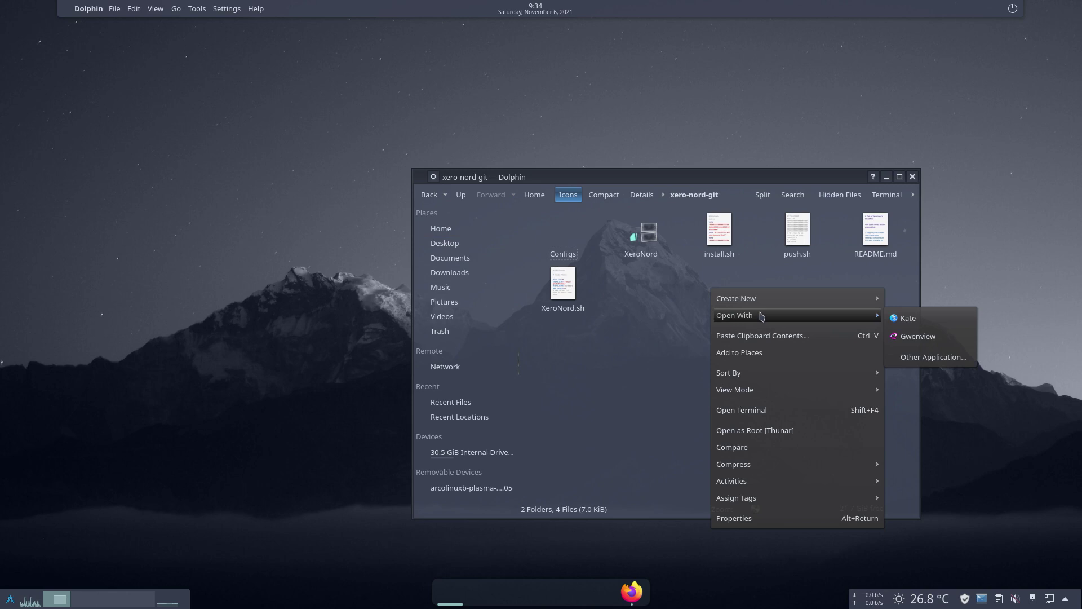
left_click(783, 411)
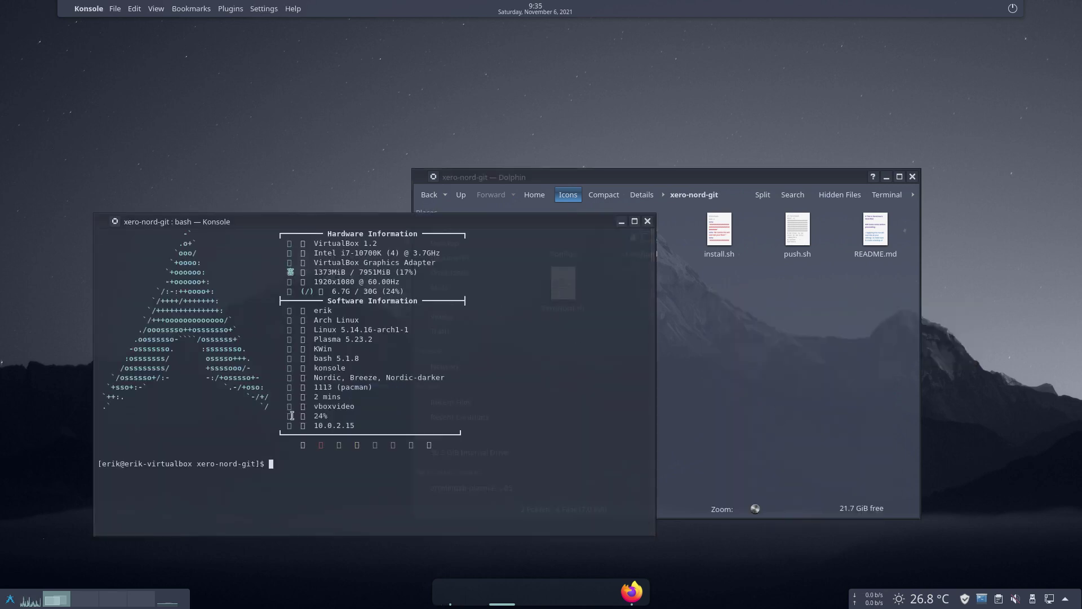
Run the XeroNord install.sh script in the terminal
type("./inst")
key("Tab")
key("Return")
Enter the sudo password and review the installer output, selecting the icon cache error message
type("eri")
key("BackSpace")
key("BackSpace")
key("BackSpace")
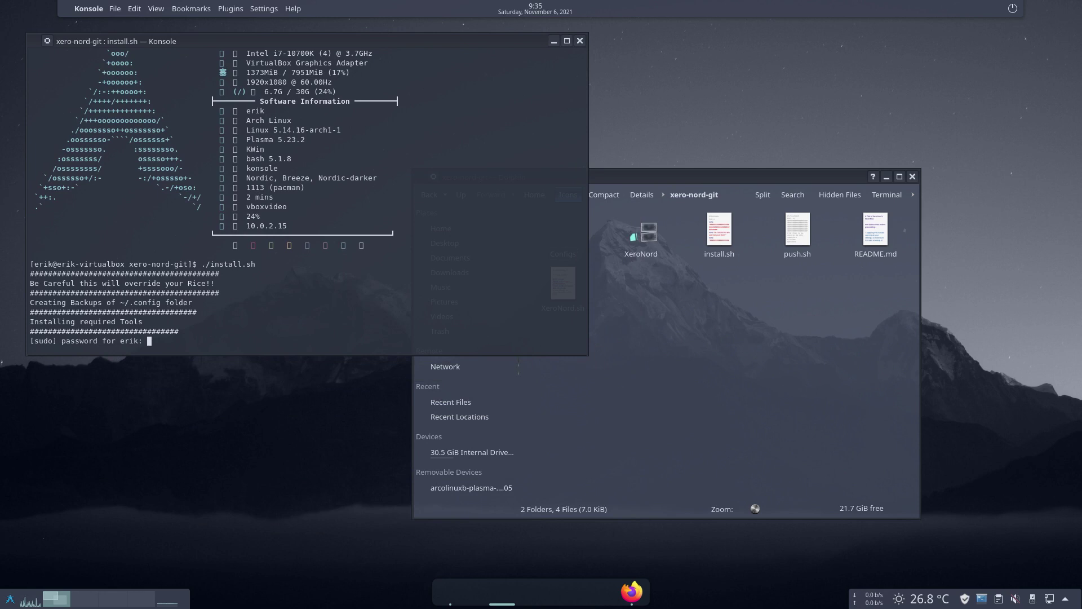
key("Return")
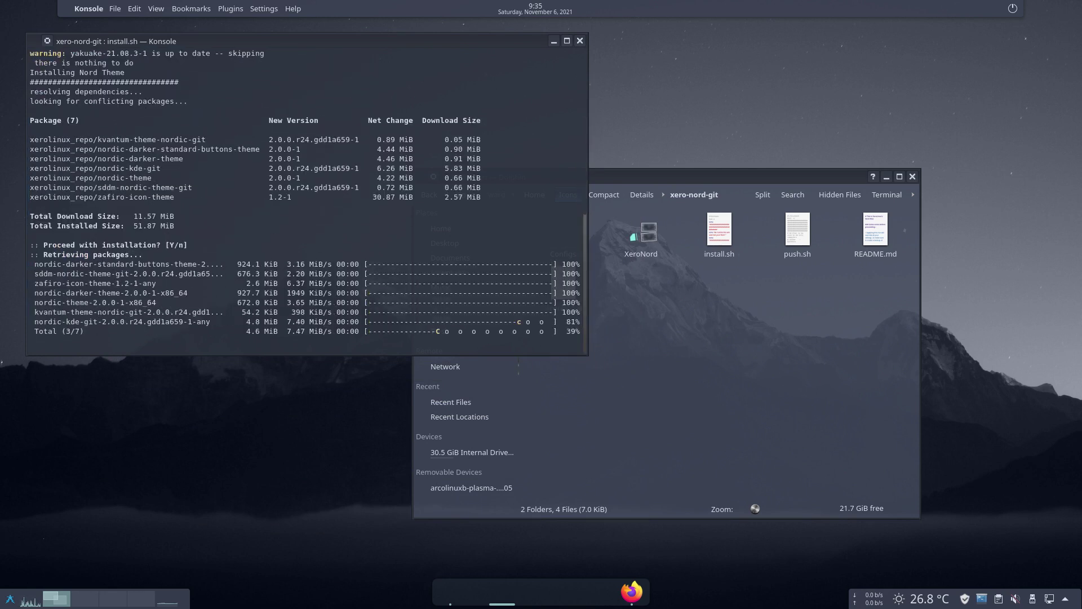
scroll(110, 240, "up", 3)
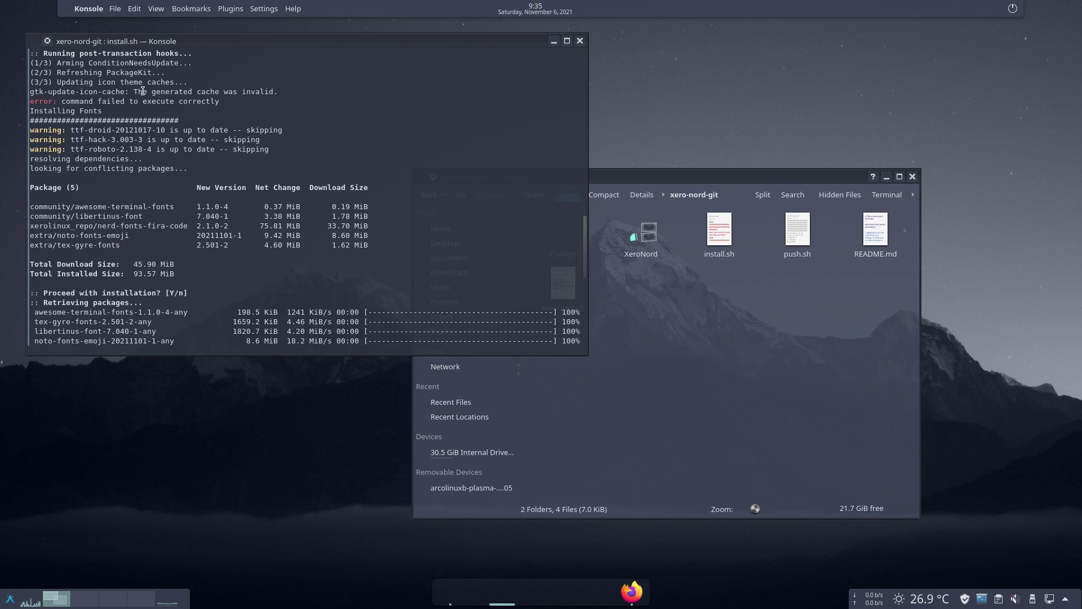
left_click_drag(134, 92, 284, 95)
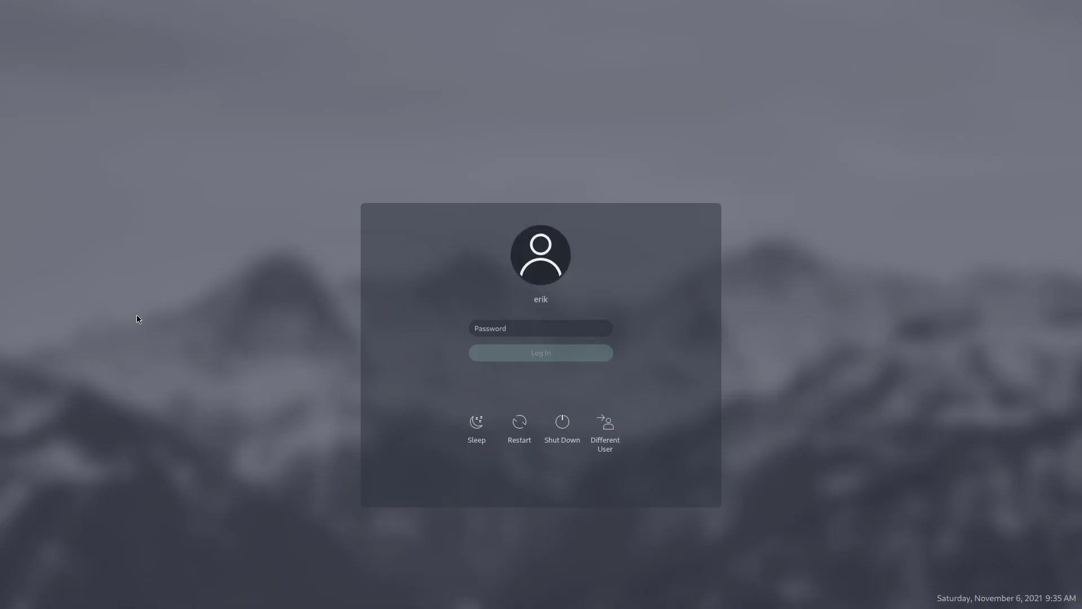
Type the account password into the SDDM greeter's Password field
type("••")
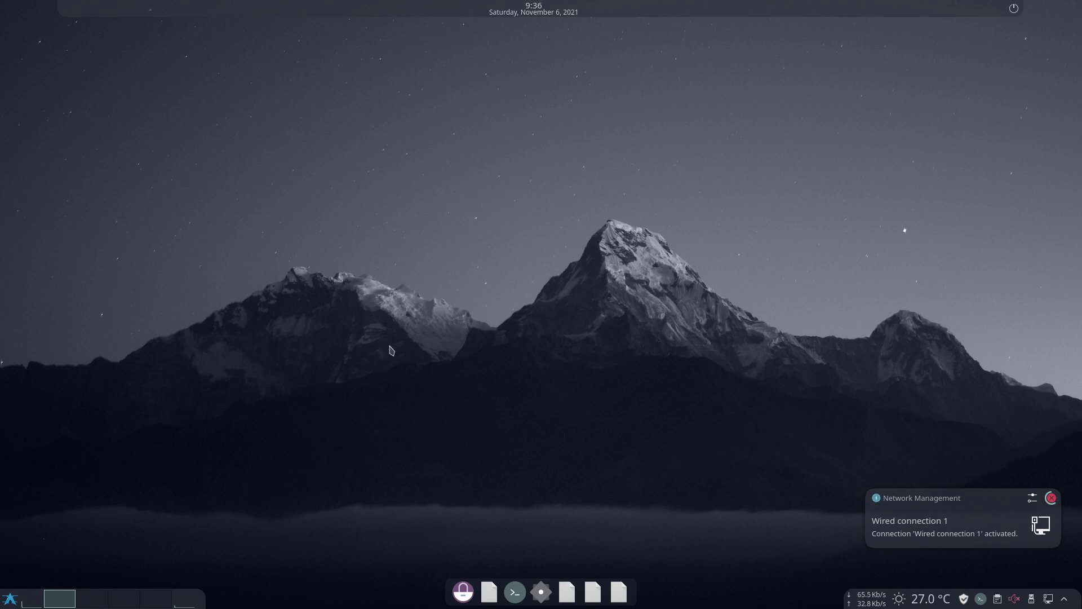
Try the top panel's power menu, calendar and panel options, then the dock's file manager icon
left_click(1014, 9)
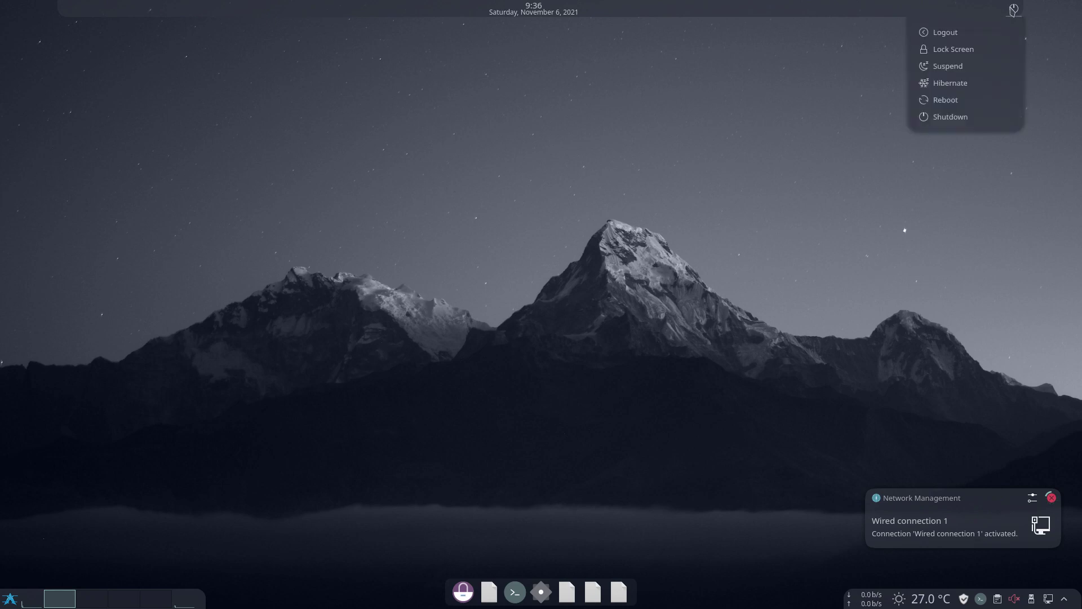
left_click(532, 14)
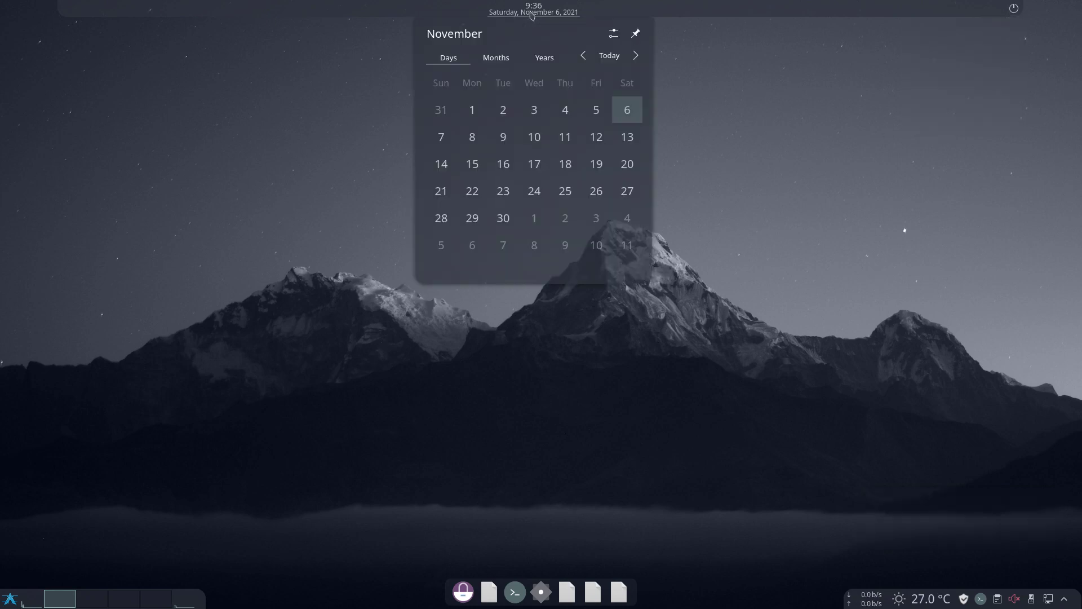
left_click(531, 15)
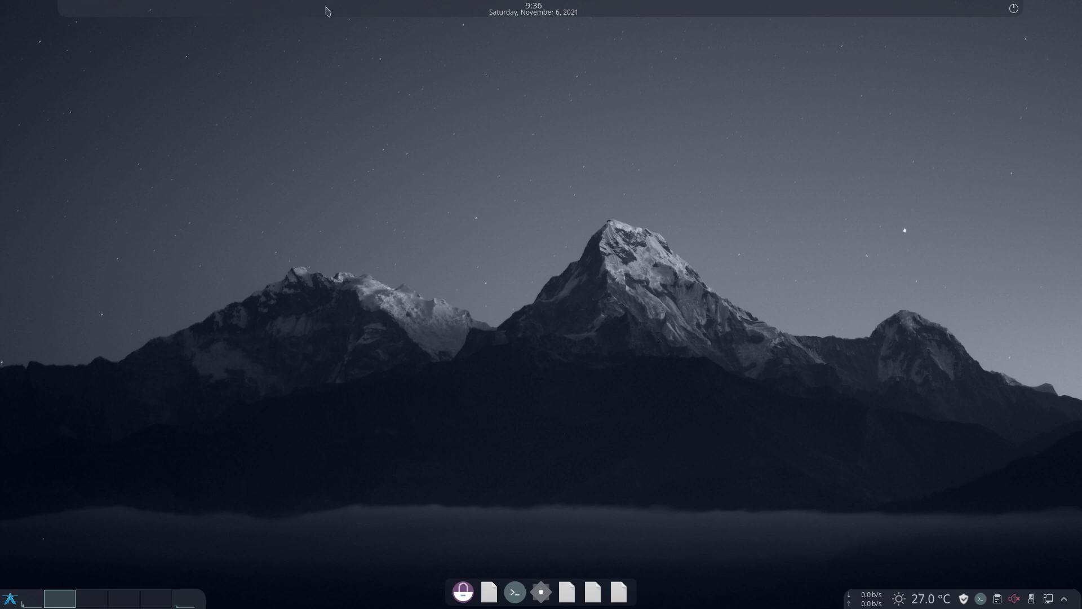
right_click(444, 11)
key("Escape")
right_click(724, 6)
left_click(619, 217)
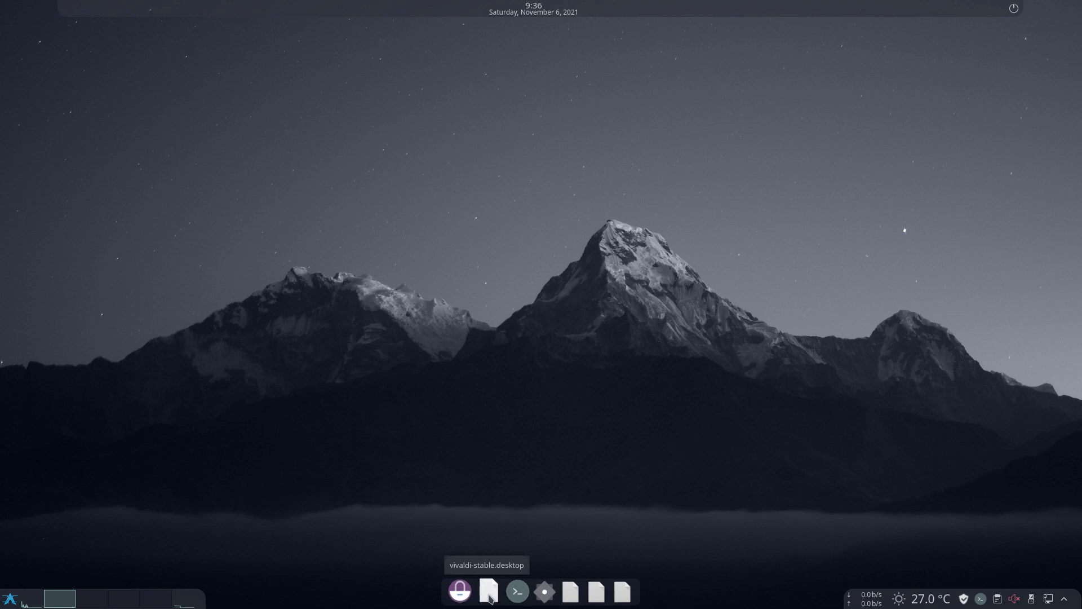
left_click(612, 593)
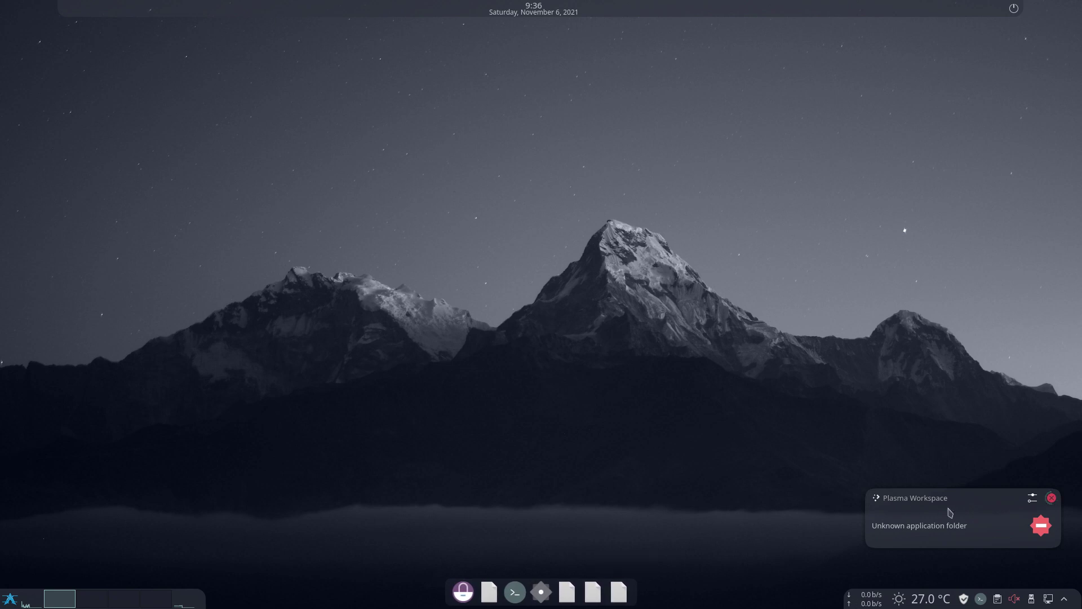
left_click(1051, 501)
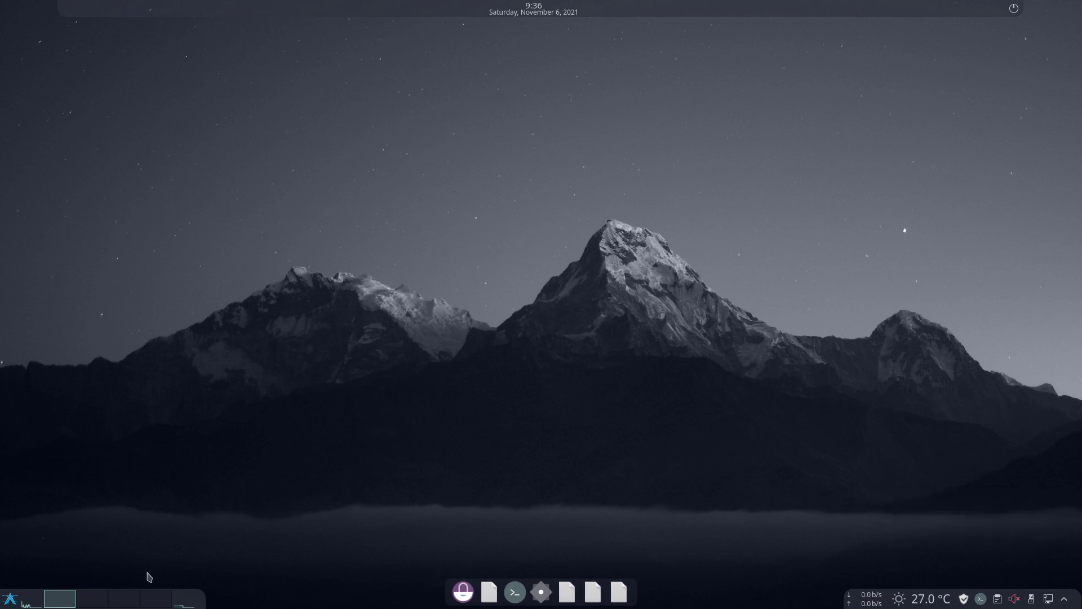
Switch to the second virtual desktop and open the application launcher menu
left_click(92, 599)
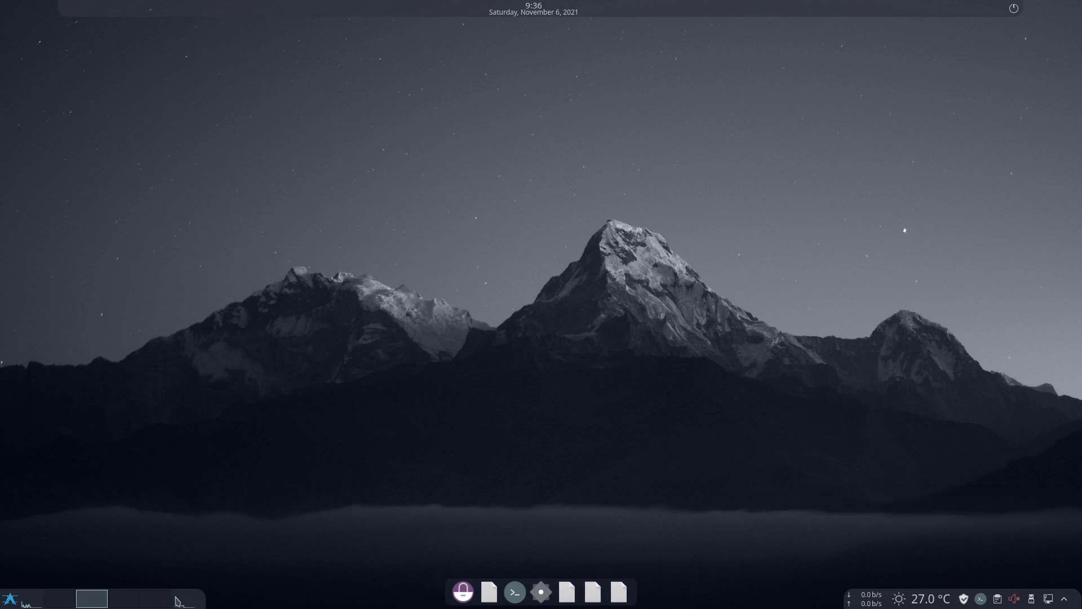
mouse_move(188, 603)
mouse_move(32, 604)
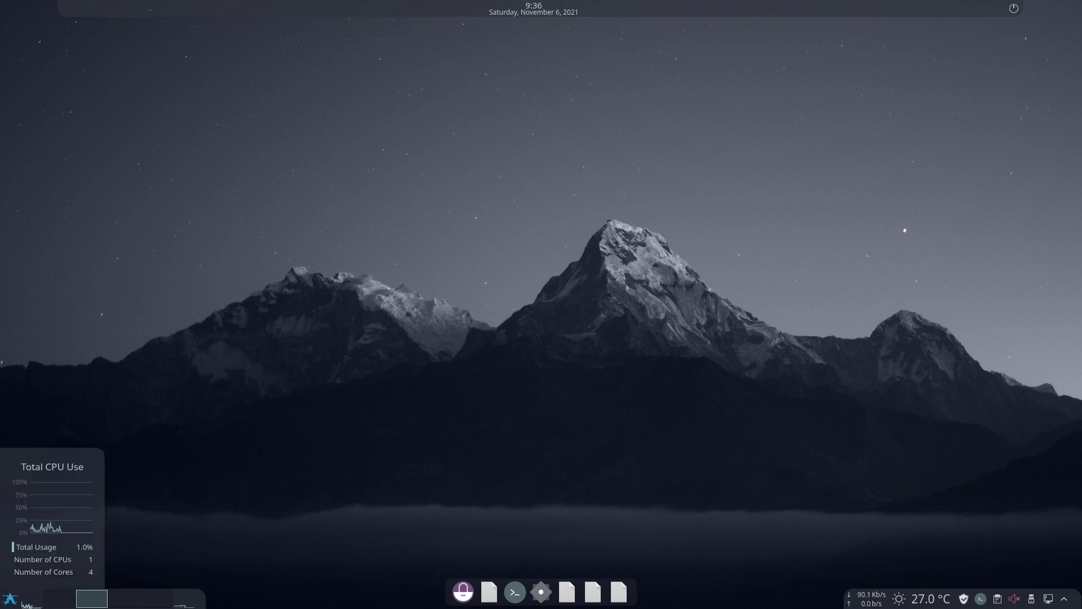
left_click(9, 599)
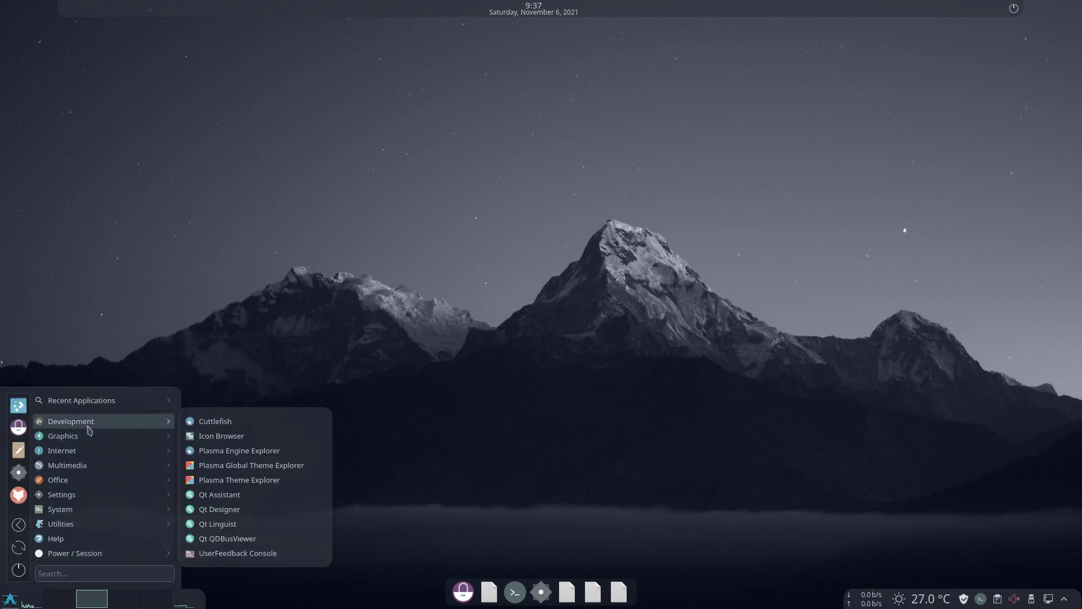
Launch Discover, move it to the screen centre, and fetch updates until it reports up to date
left_click(14, 411)
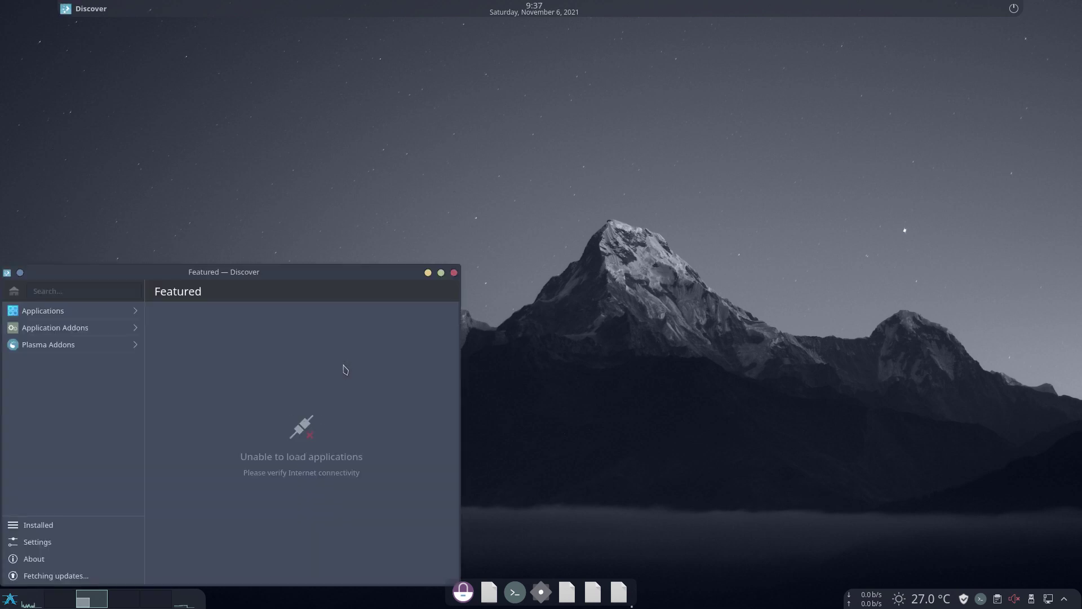
left_click_drag(355, 276, 632, 129)
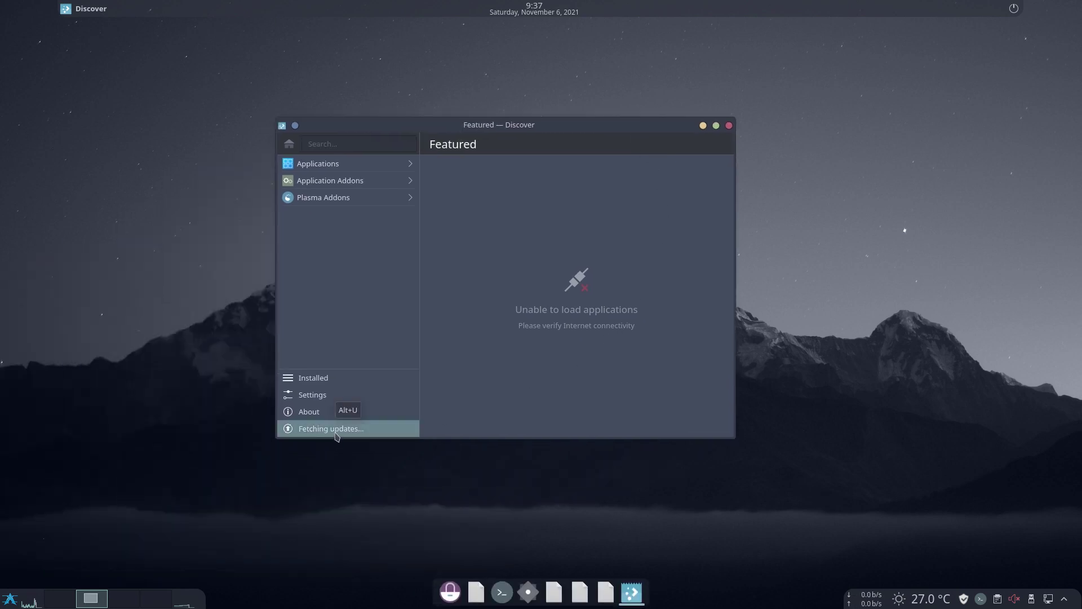
left_click(337, 429)
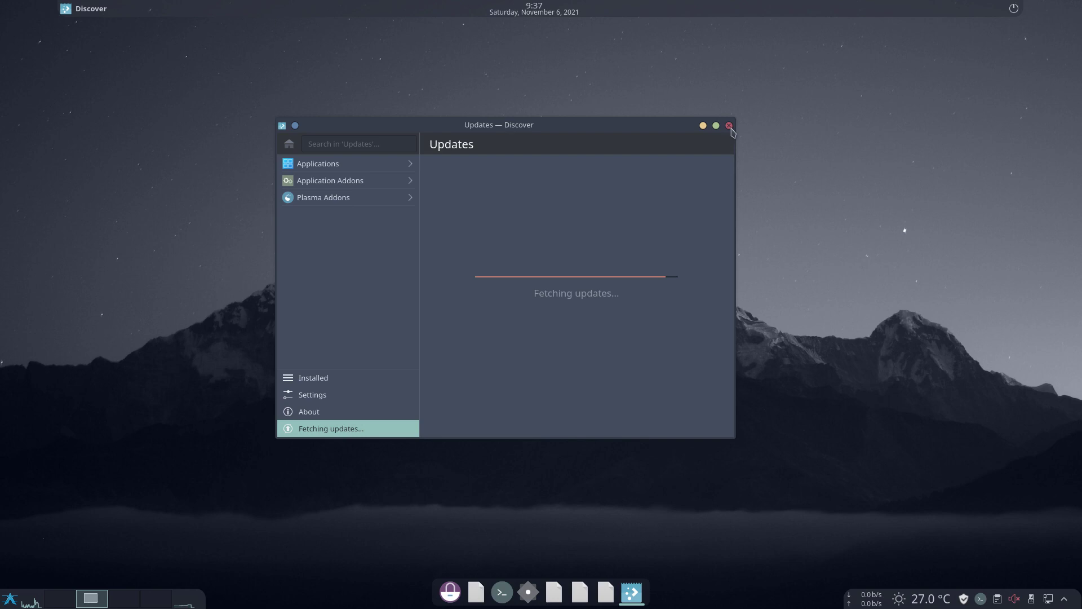
left_click(9, 598)
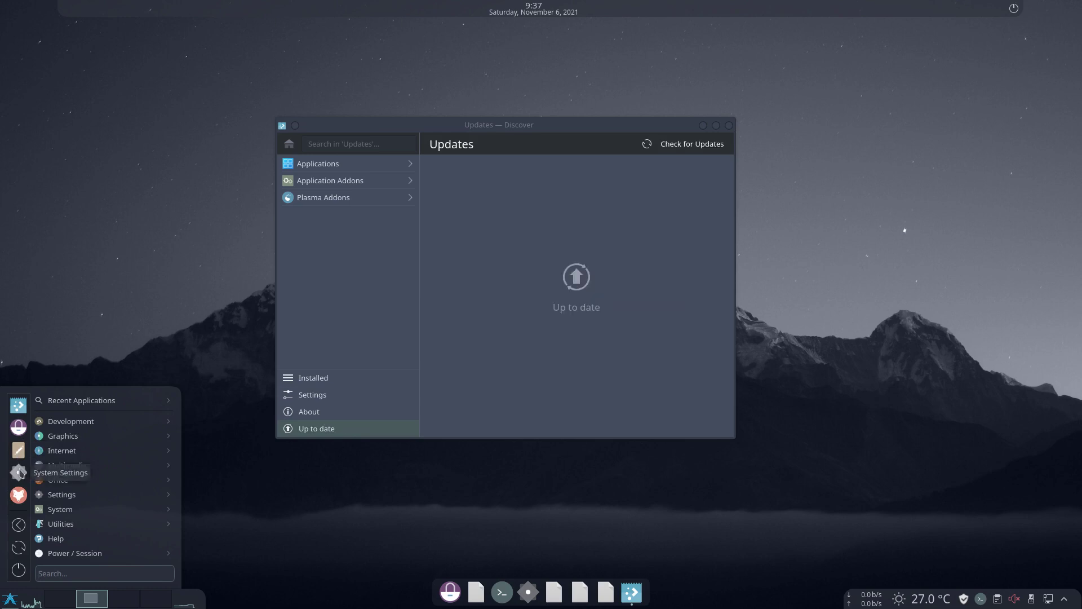
Maximize System Settings and apply the Nordic-darker global theme under Appearance
left_click(18, 472)
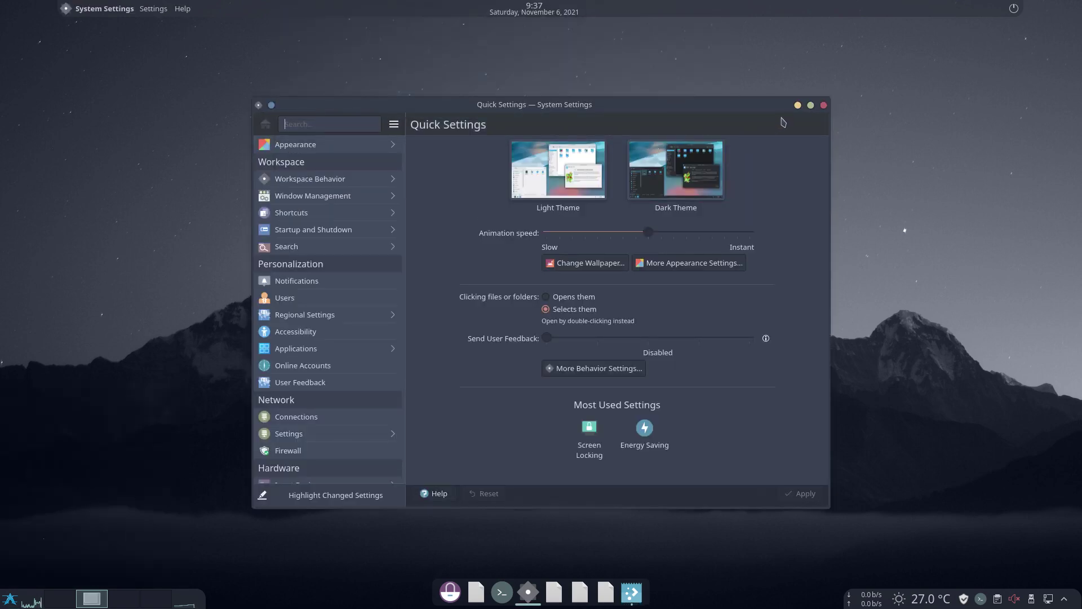
double_click(775, 109)
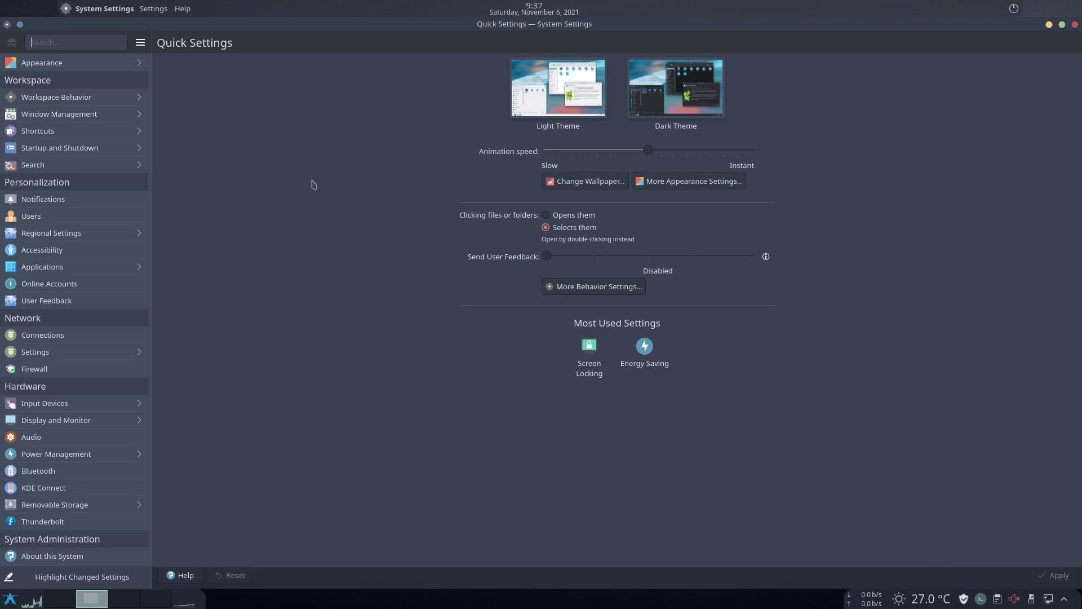
left_click(121, 63)
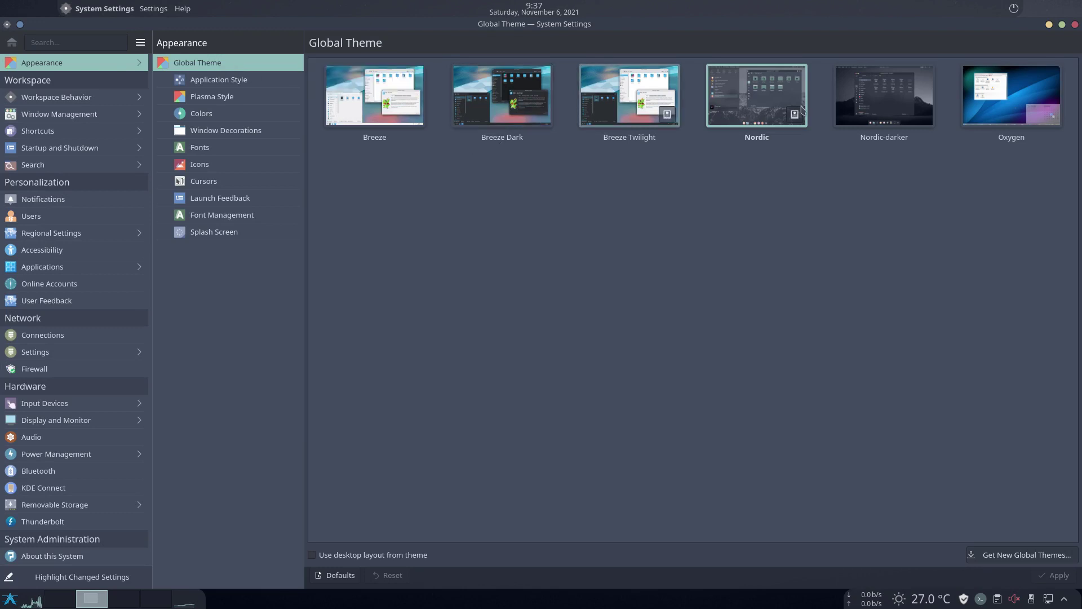
left_click(876, 106)
left_click(1063, 578)
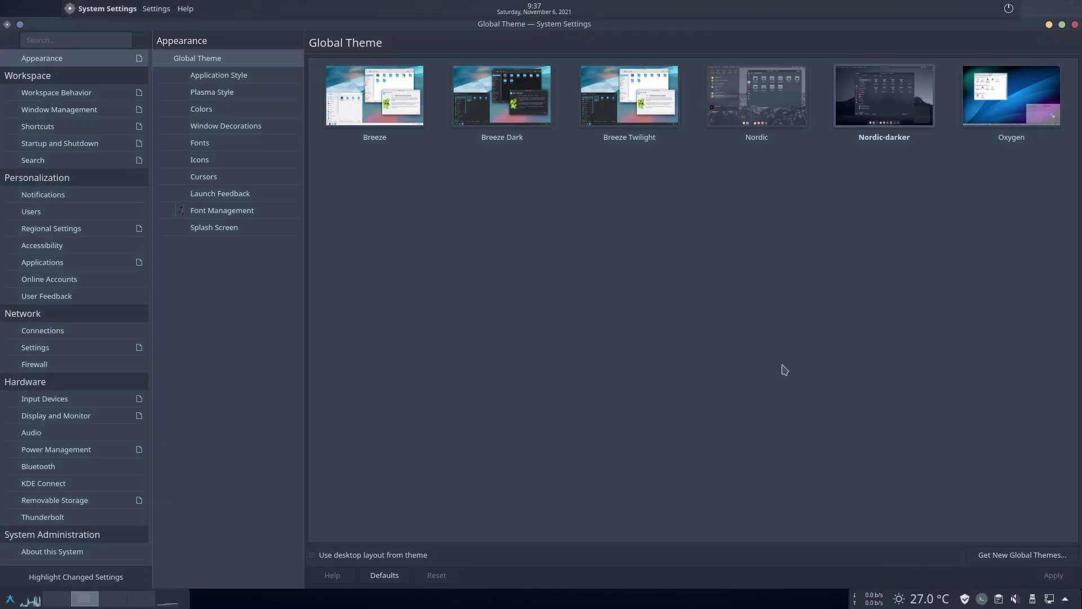
Browse the Application Style, Plasma Style, Colors and Window Decorations pages, ending on Fonts
left_click(233, 78)
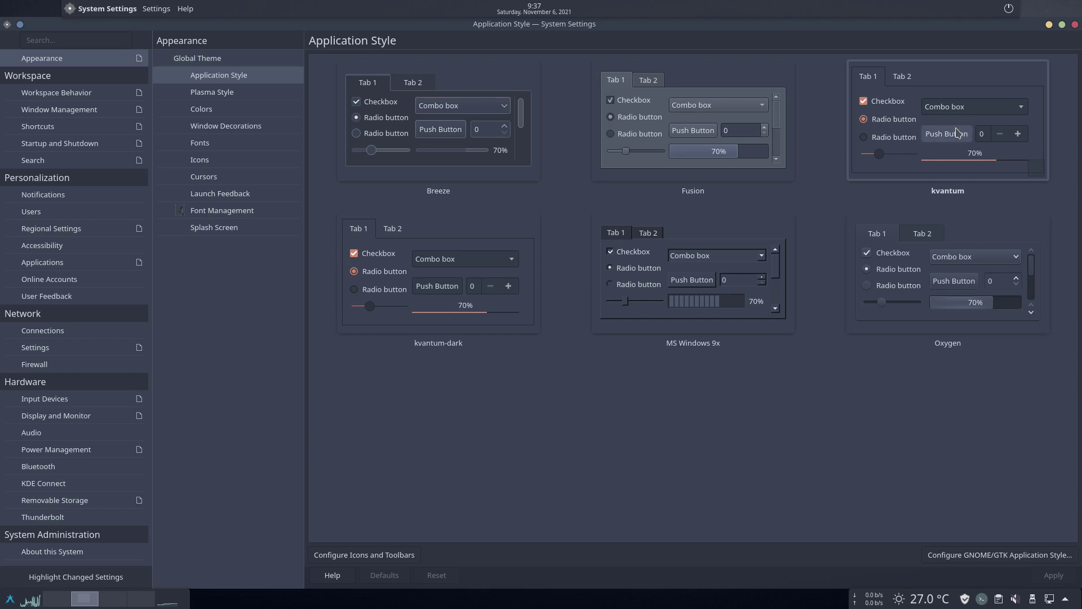
left_click(229, 96)
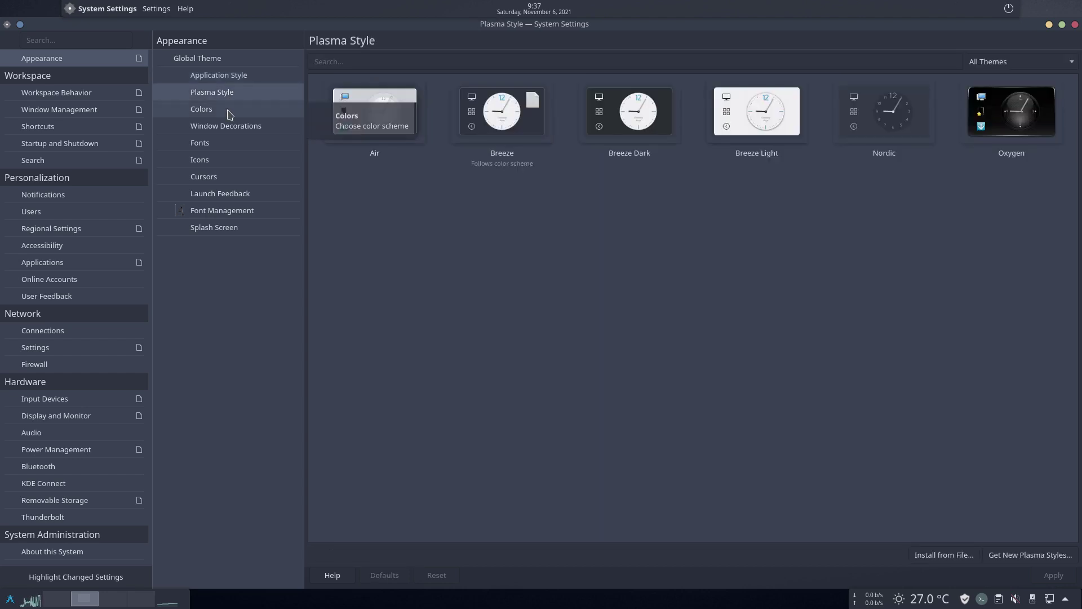
left_click(227, 113)
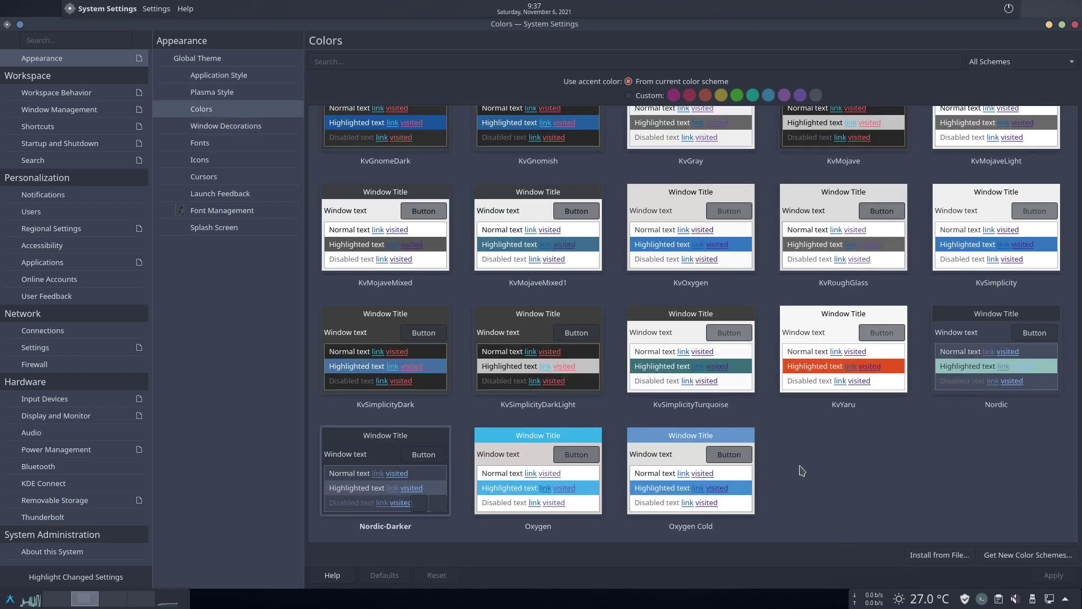
scroll(797, 463, "up", 5)
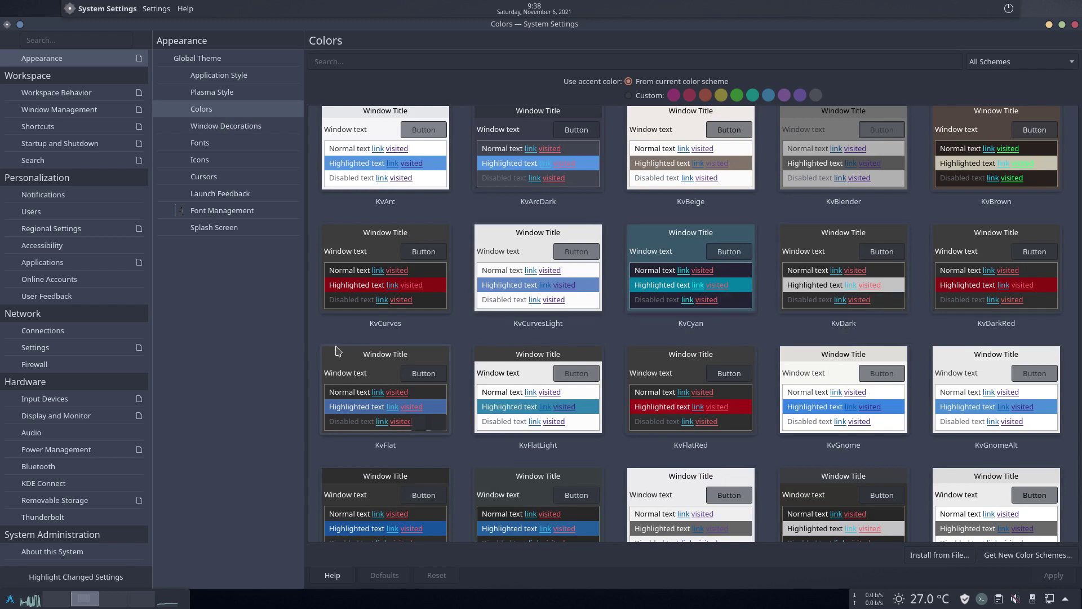
left_click(236, 130)
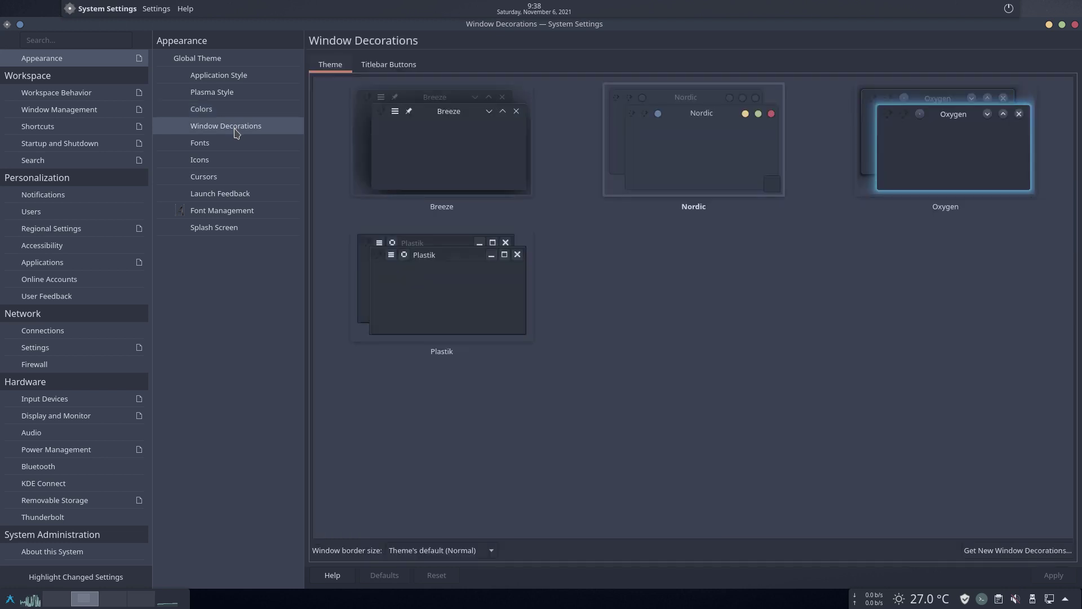
left_click(231, 146)
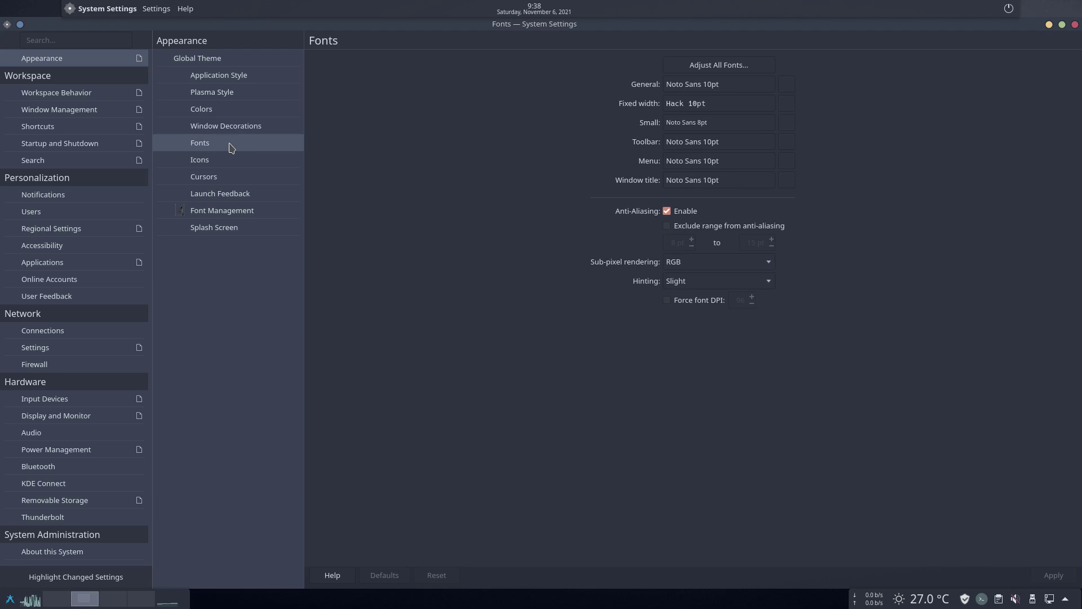
Set the General font size to 11pt and try the Adjust All Fonts chooser
left_click(787, 85)
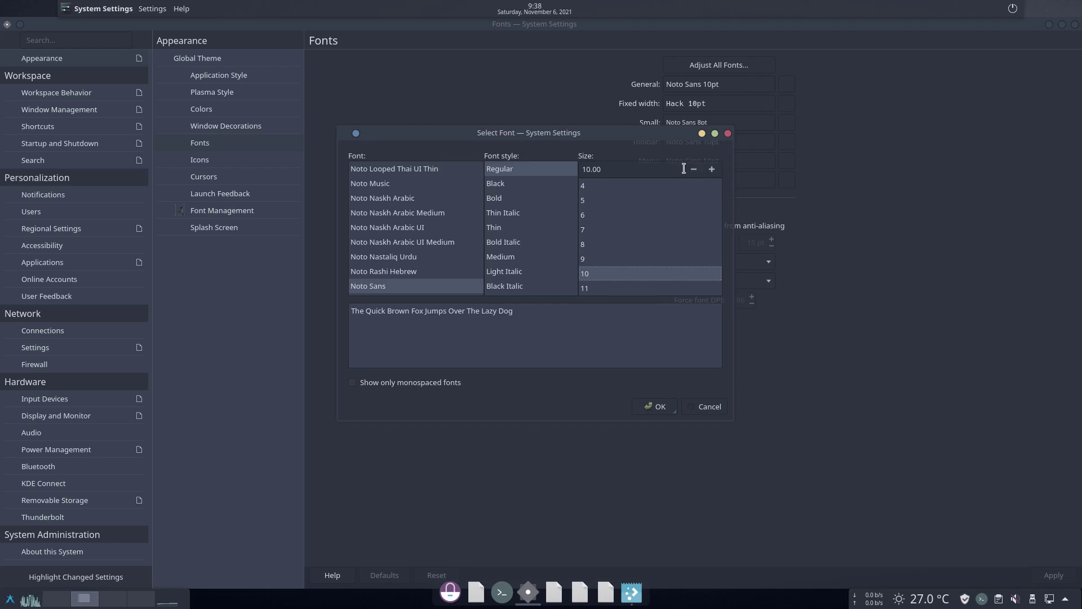
left_click(620, 288)
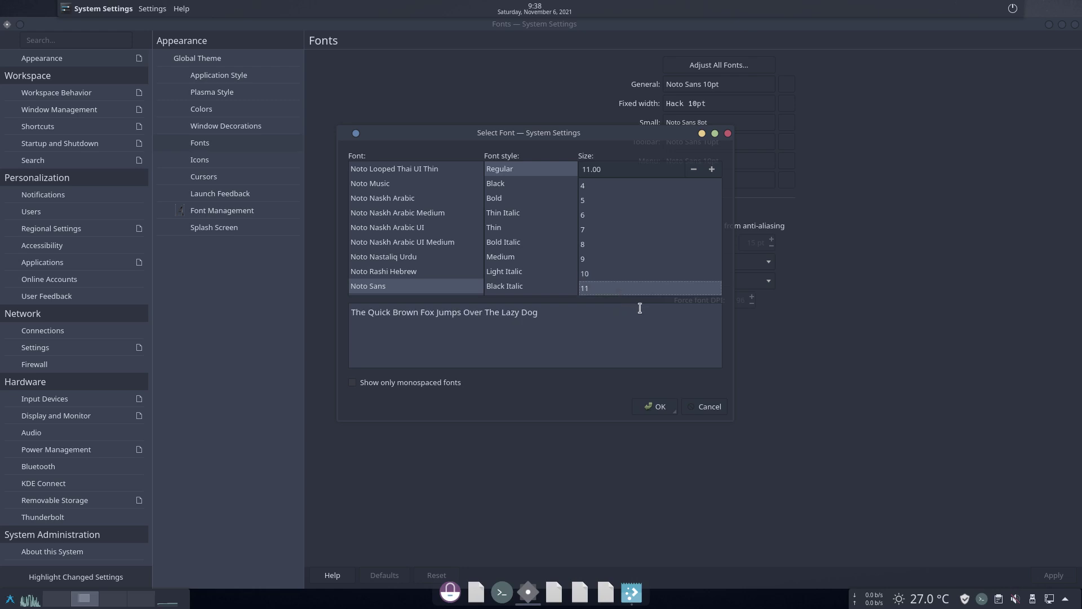
left_click(655, 407)
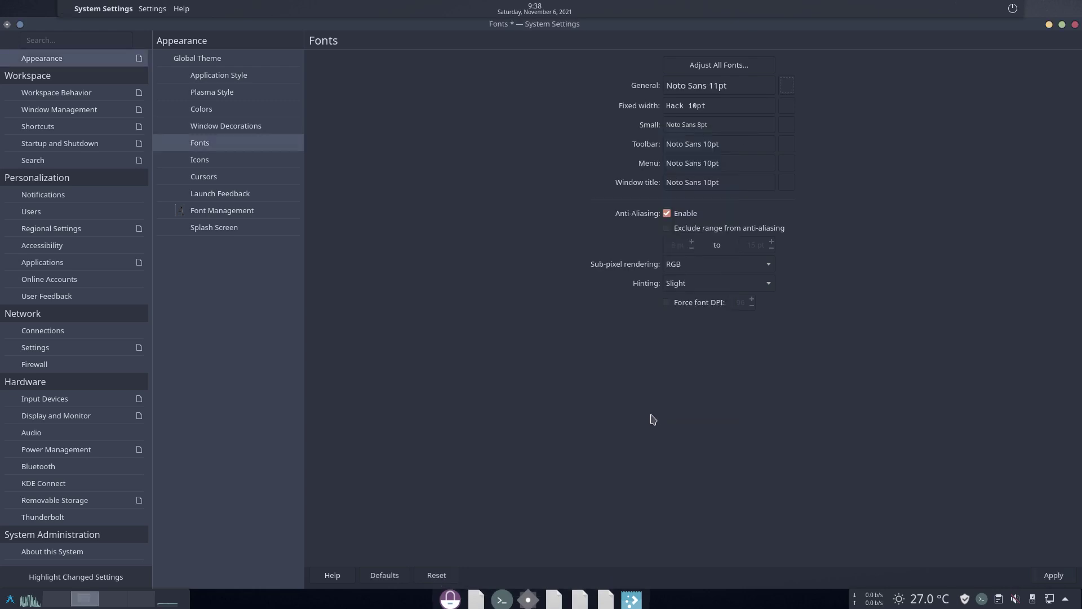
left_click(733, 66)
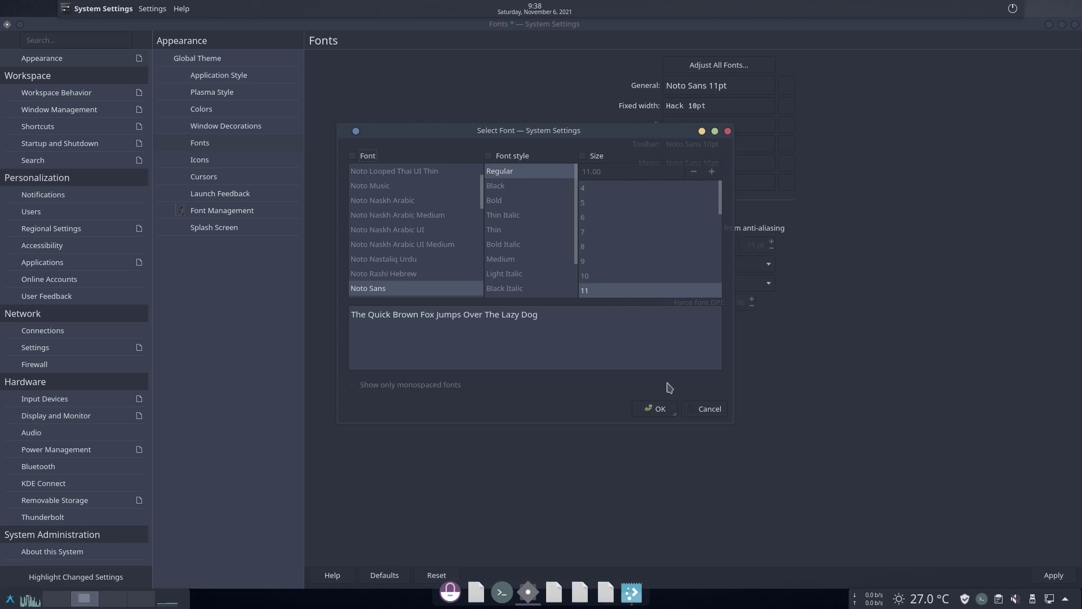
left_click(668, 410)
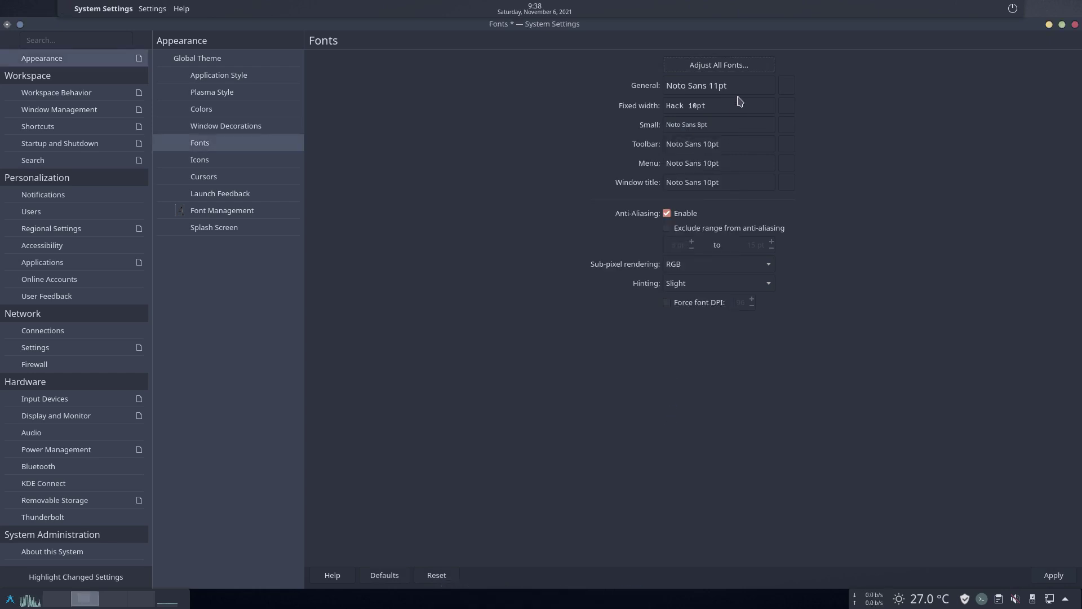
Adjust all fonts to Noto Sans Regular 11 with family, style and size ticked, and apply
left_click(739, 66)
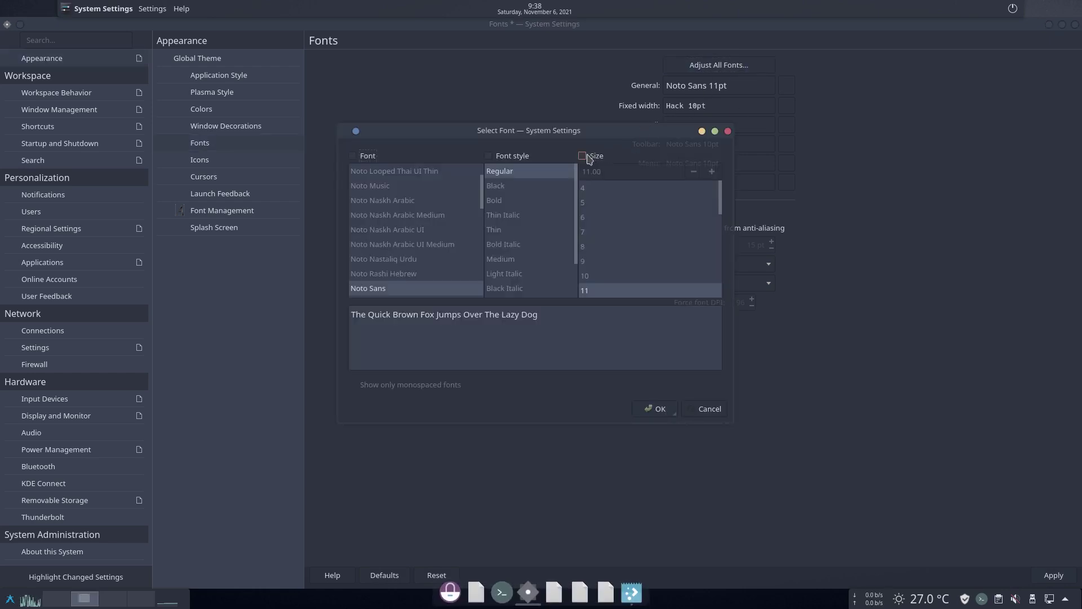
left_click(583, 157)
left_click(353, 155)
left_click(489, 156)
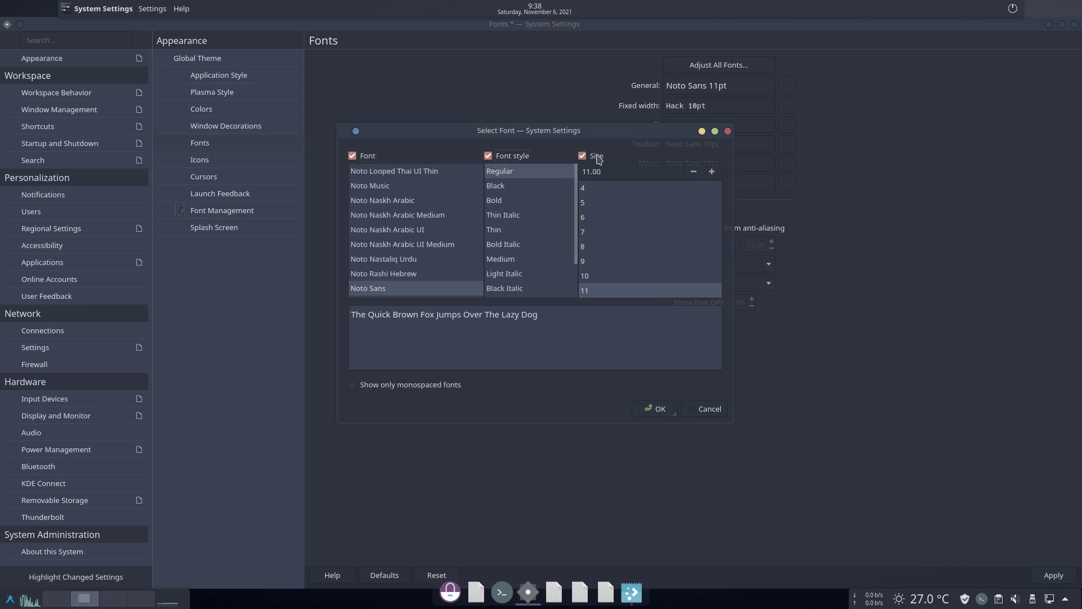
left_click_drag(608, 131, 622, 73)
left_click(676, 350)
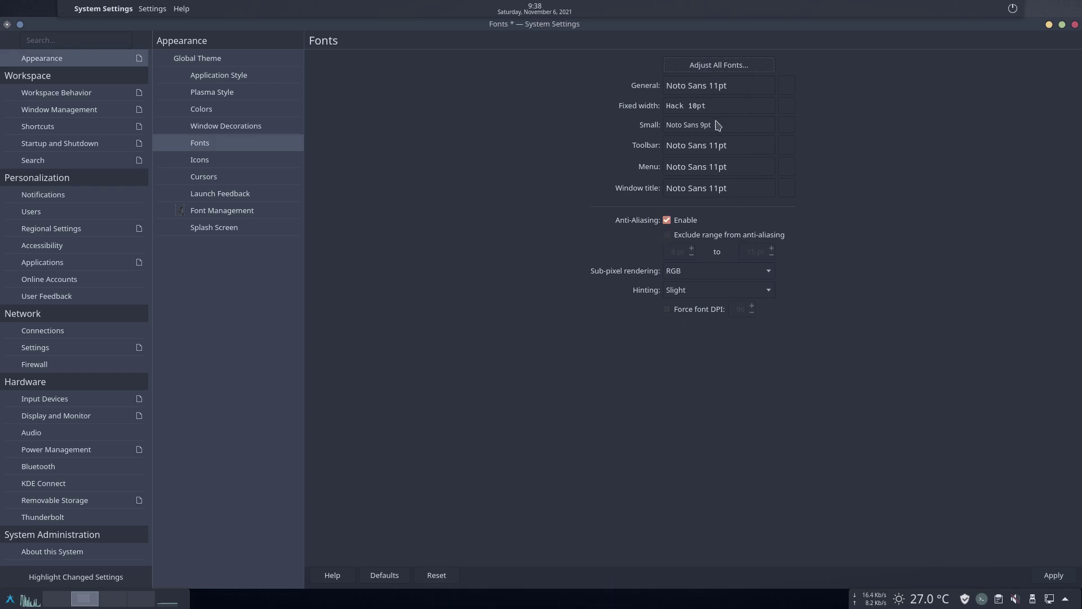
left_click(1032, 575)
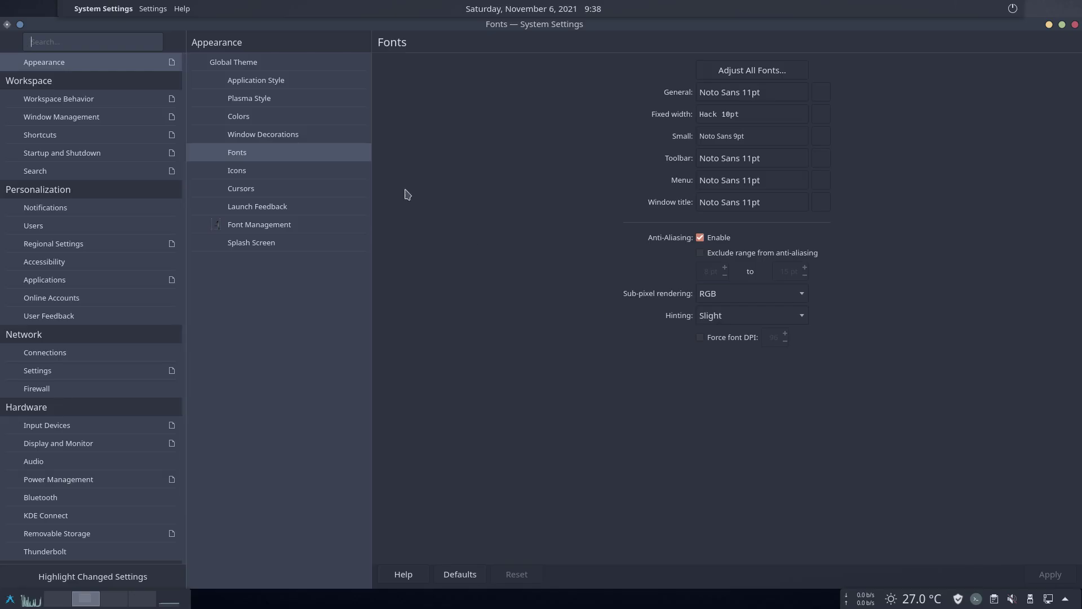
Browse the Icons, Cursors, Launch Feedback and Font Management settings pages
left_click(283, 172)
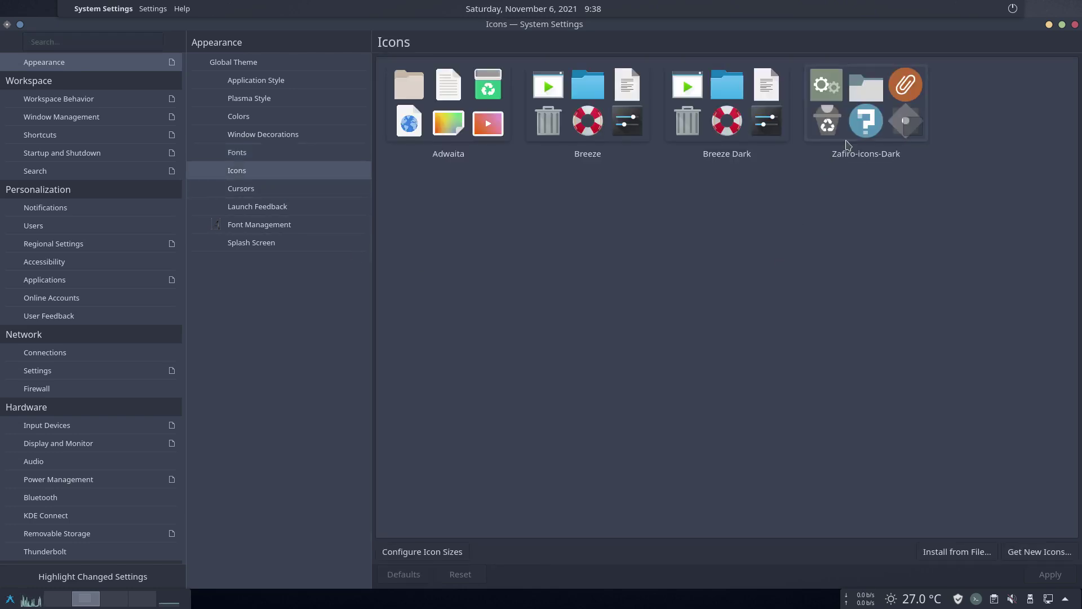
left_click(257, 192)
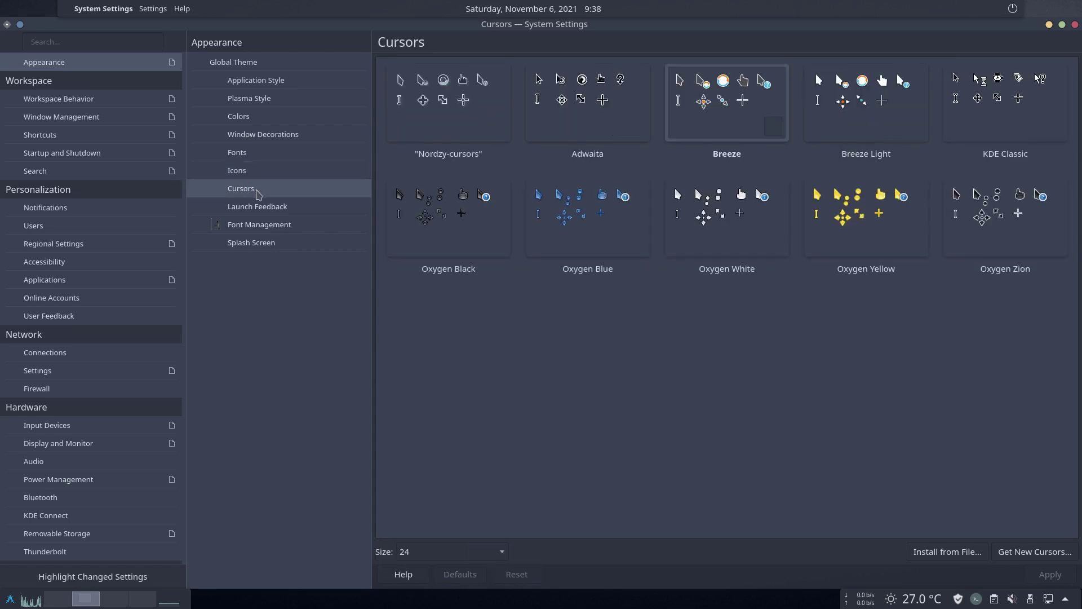
left_click(261, 211)
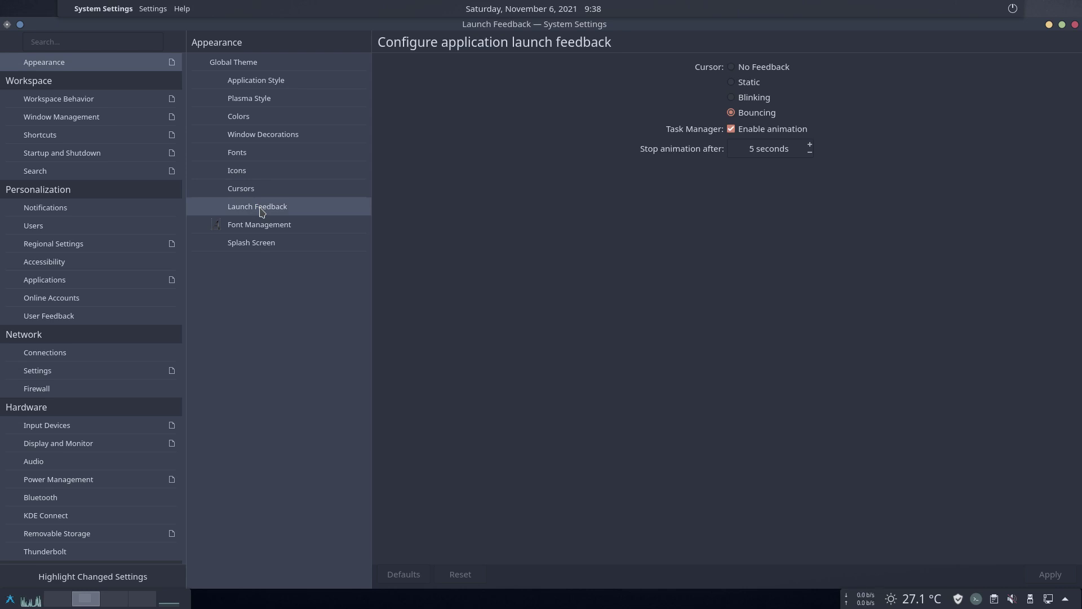
left_click(281, 231)
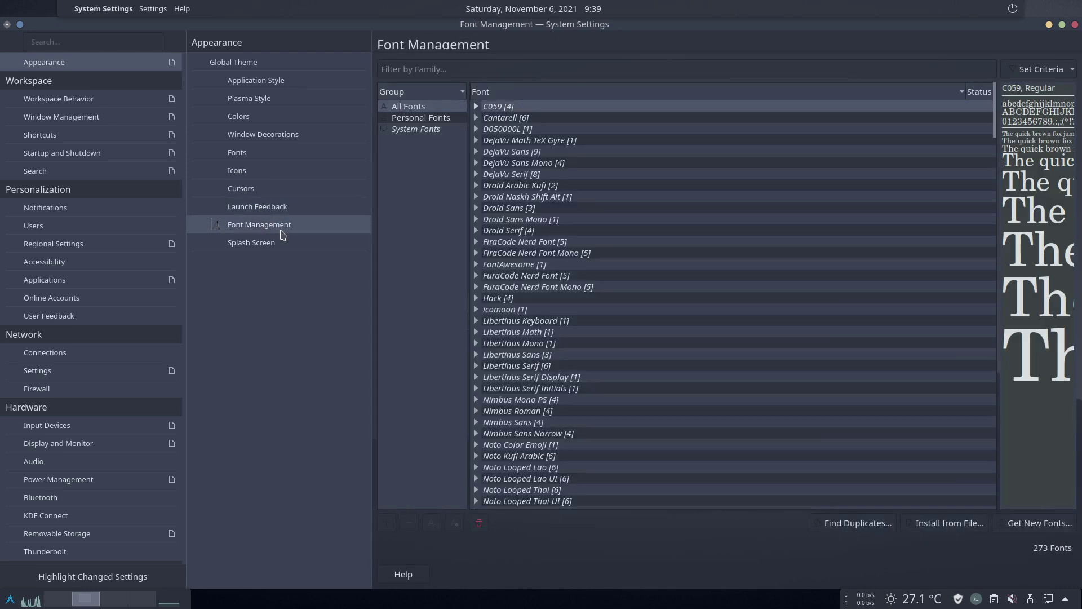
Select None on the Splash Screen page and apply it
left_click(257, 247)
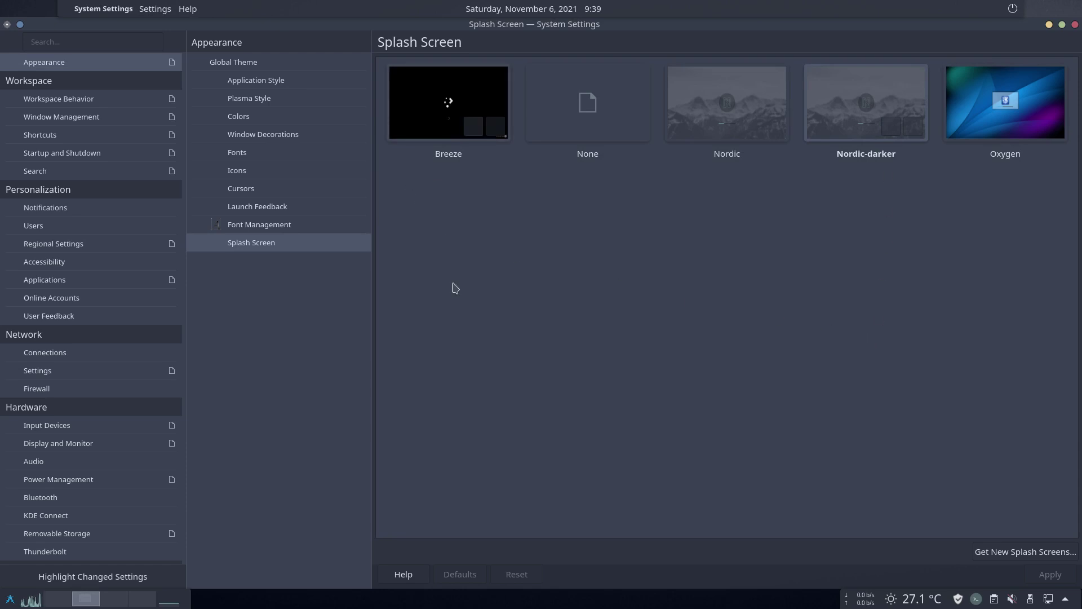
left_click(623, 127)
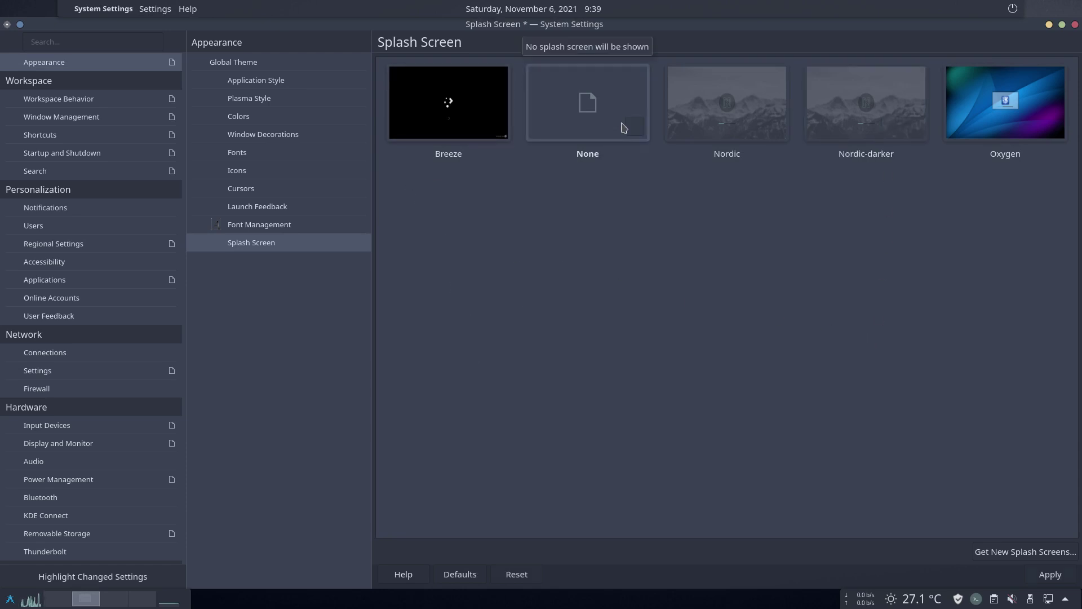
left_click(1048, 583)
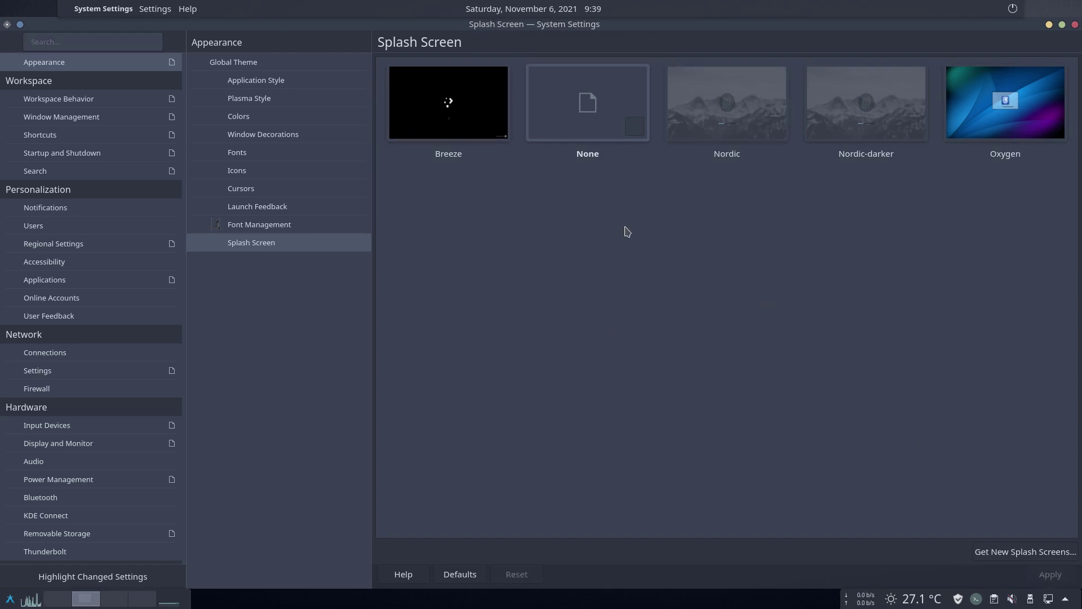
scroll(101, 411, "down", 2)
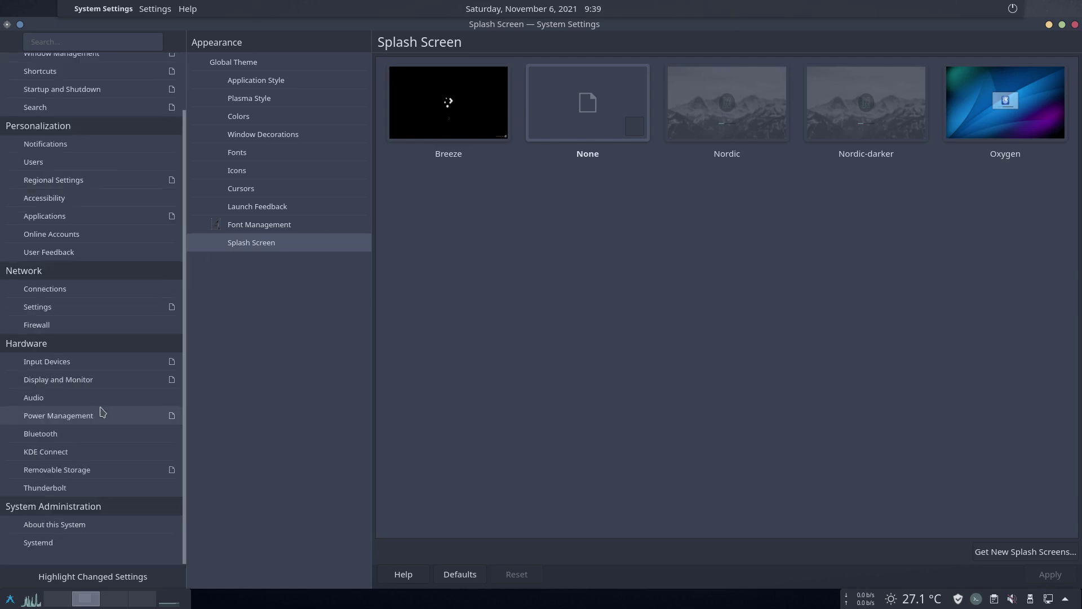
scroll(101, 413, "up", 2)
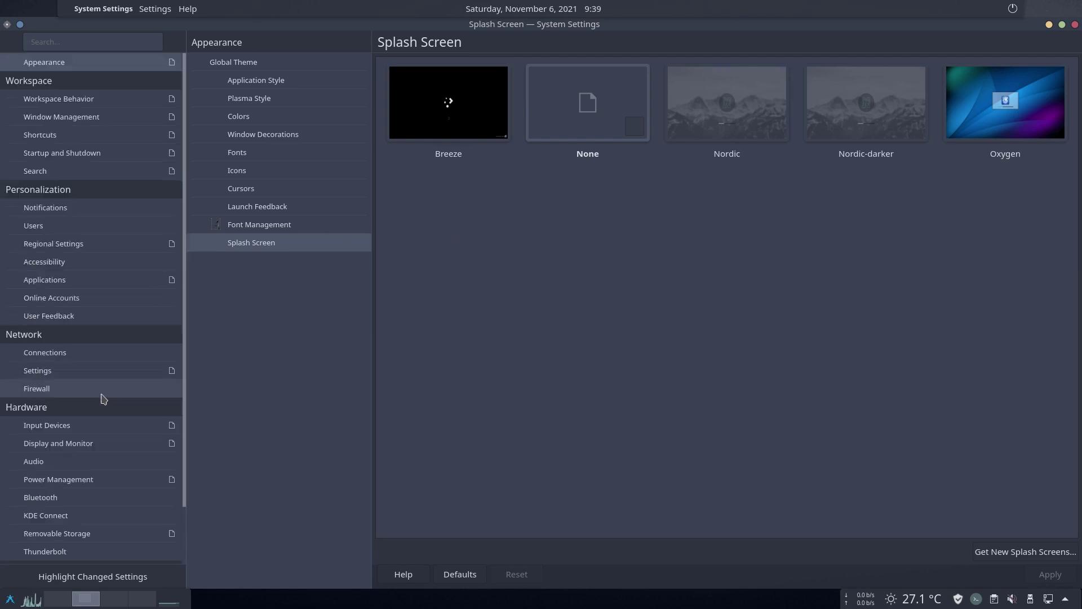
Close System Settings and Discover, then check the notifications and weather popups in the tray
left_click(1075, 25)
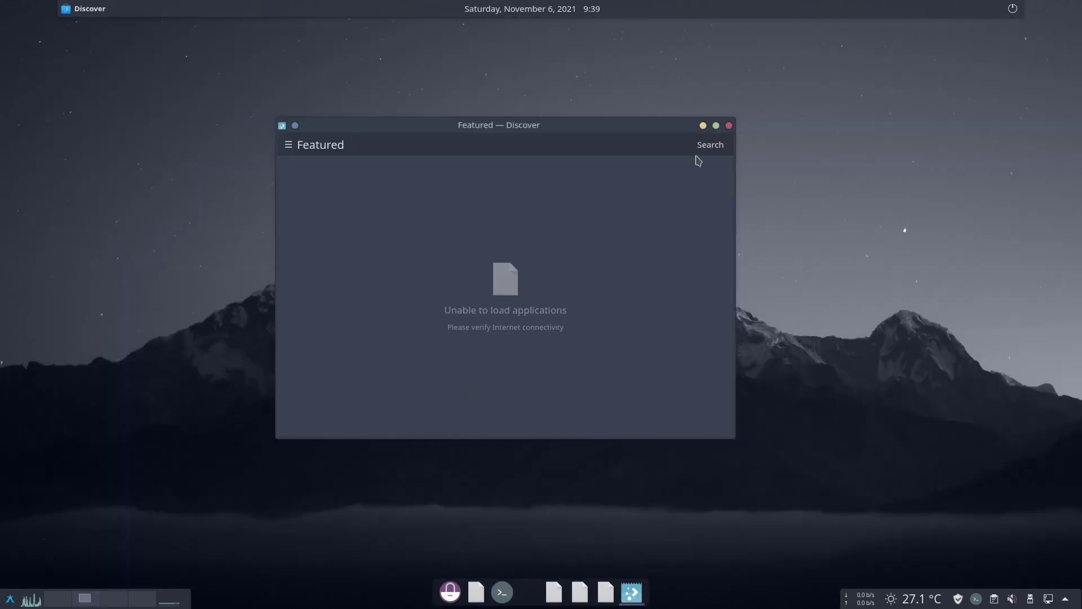
left_click(729, 125)
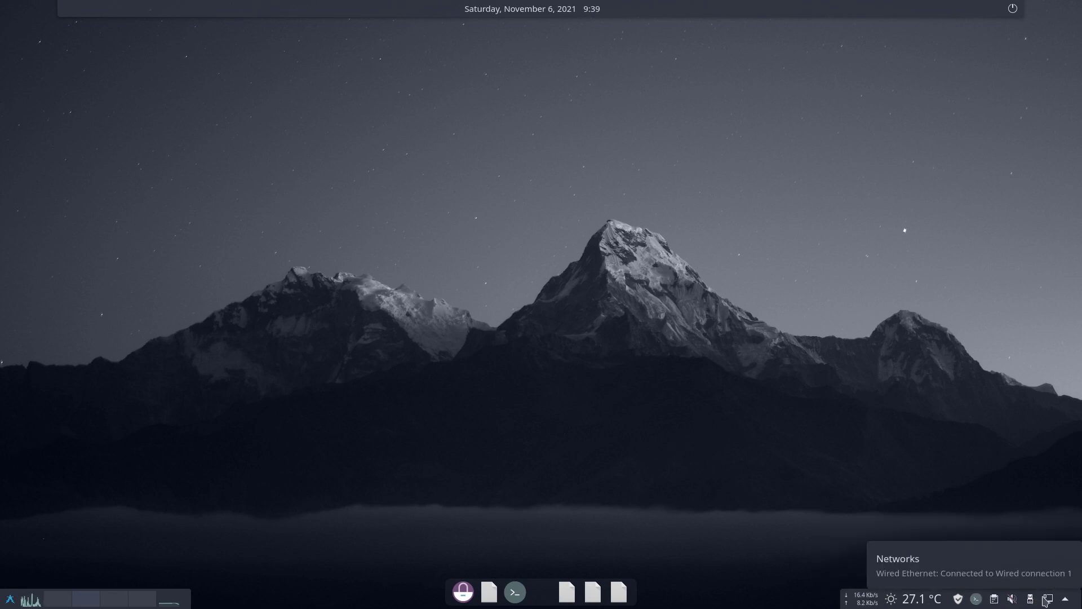
left_click(1066, 600)
left_click(1066, 600)
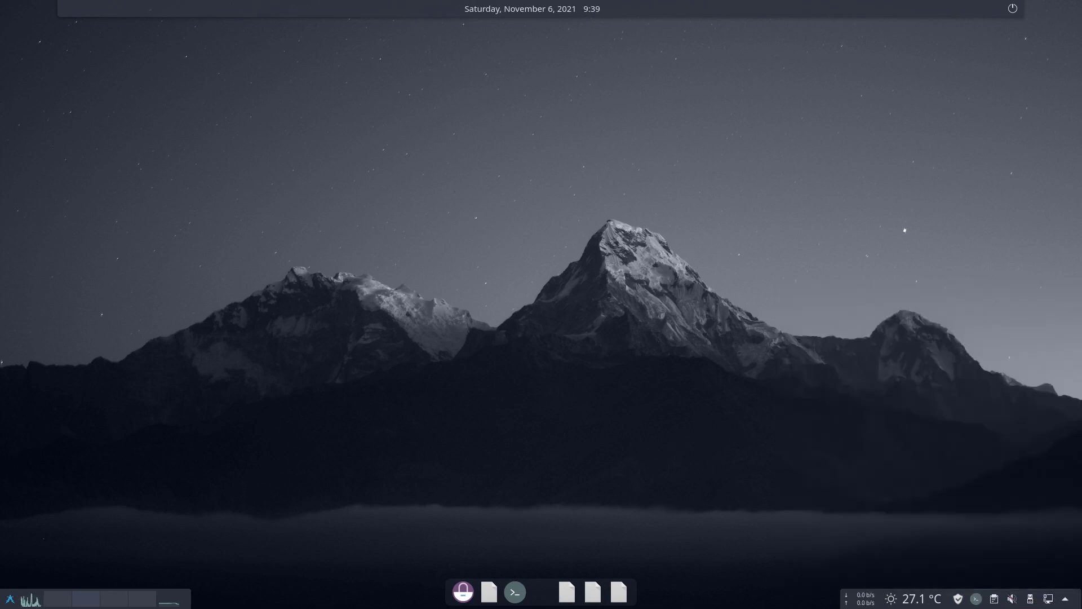
left_click(920, 601)
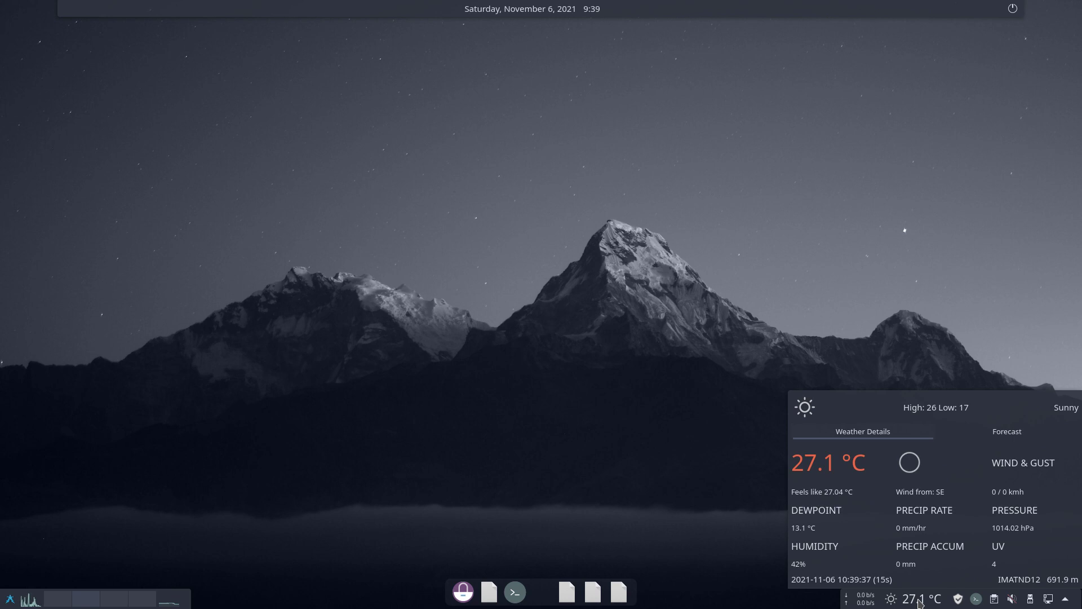
Open the Wunderground weather widget's settings, centre the window, and view its Appearance page
right_click(921, 603)
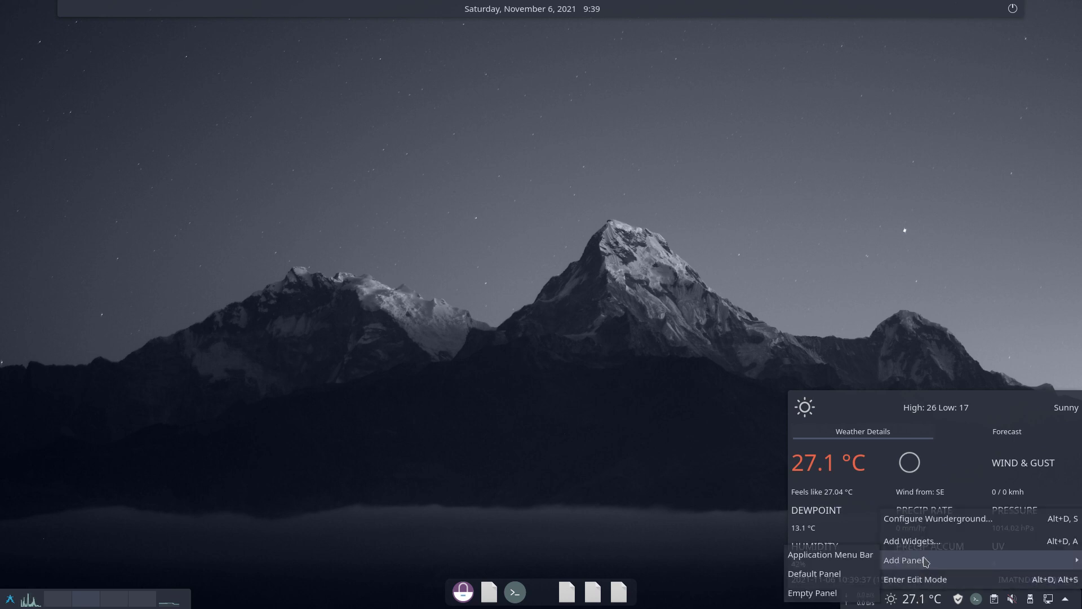
left_click(943, 520)
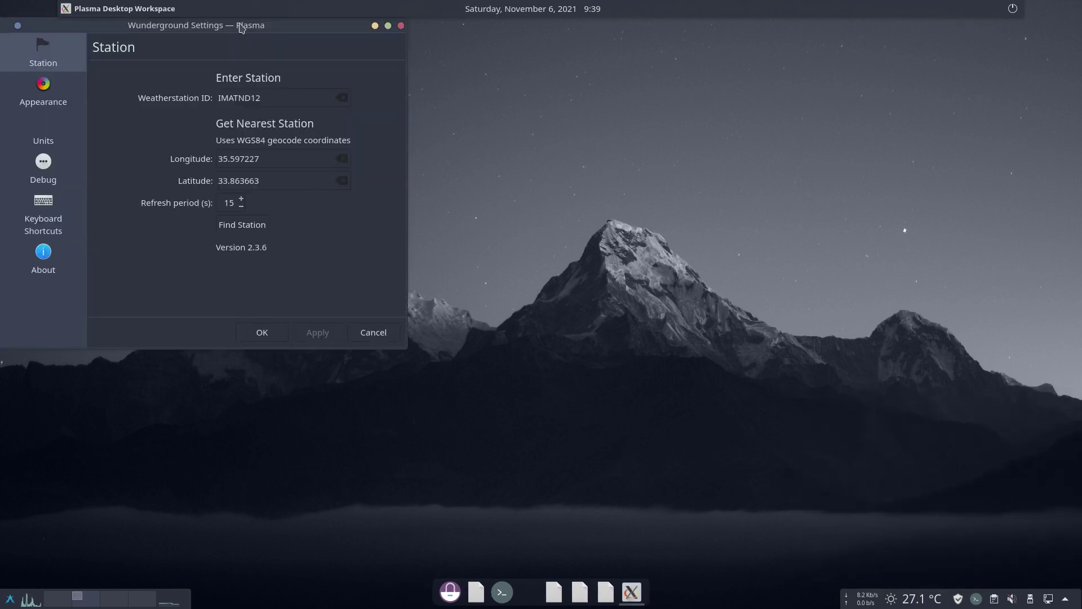
left_click_drag(244, 25, 484, 89)
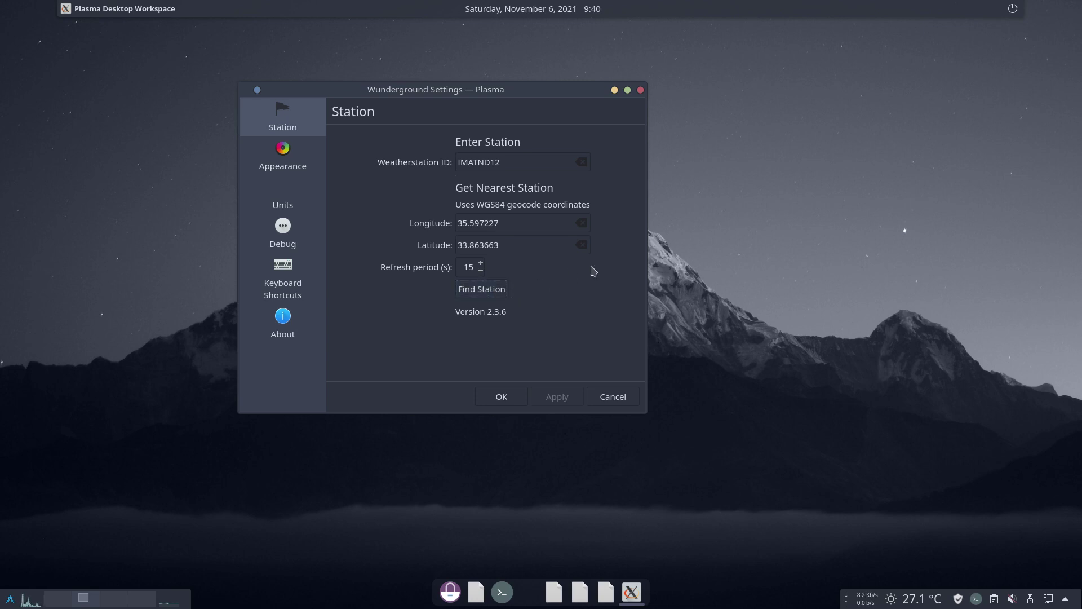
left_click(284, 159)
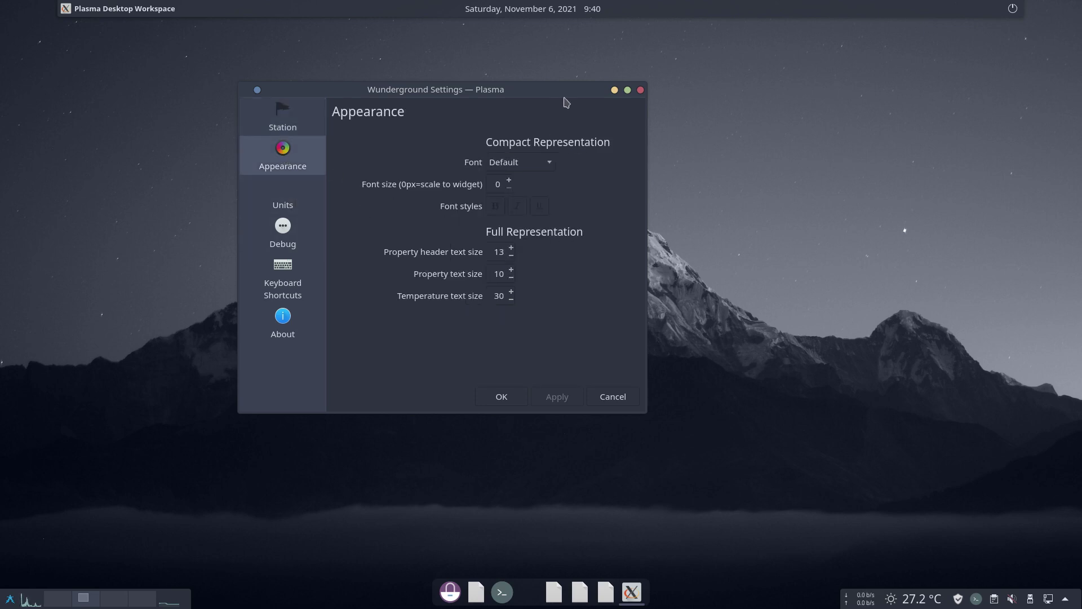
left_click(604, 399)
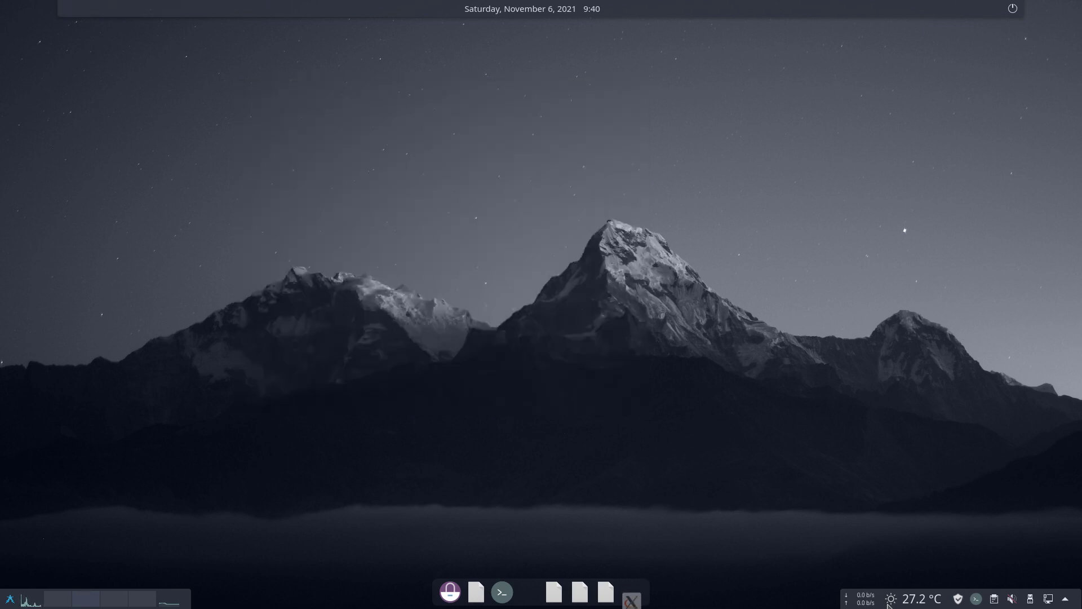
mouse_move(913, 603)
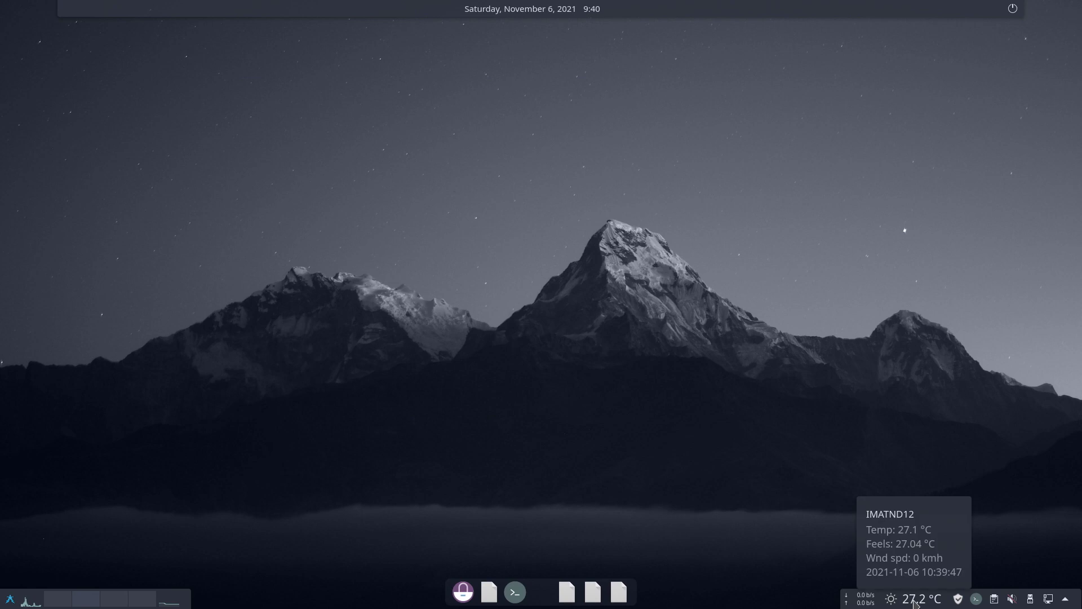
left_click(892, 601)
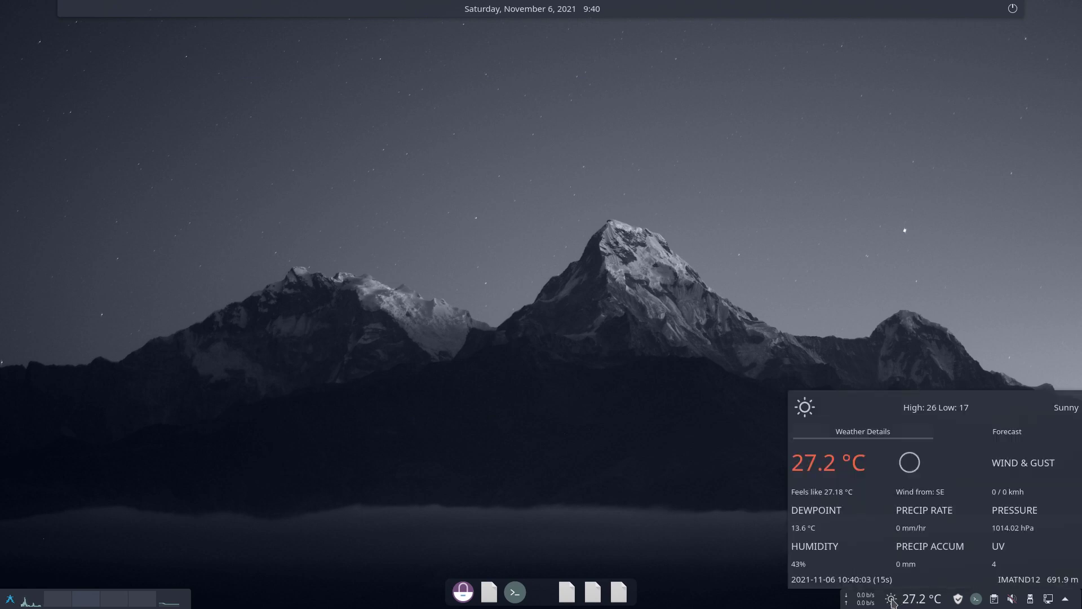
left_click(858, 316)
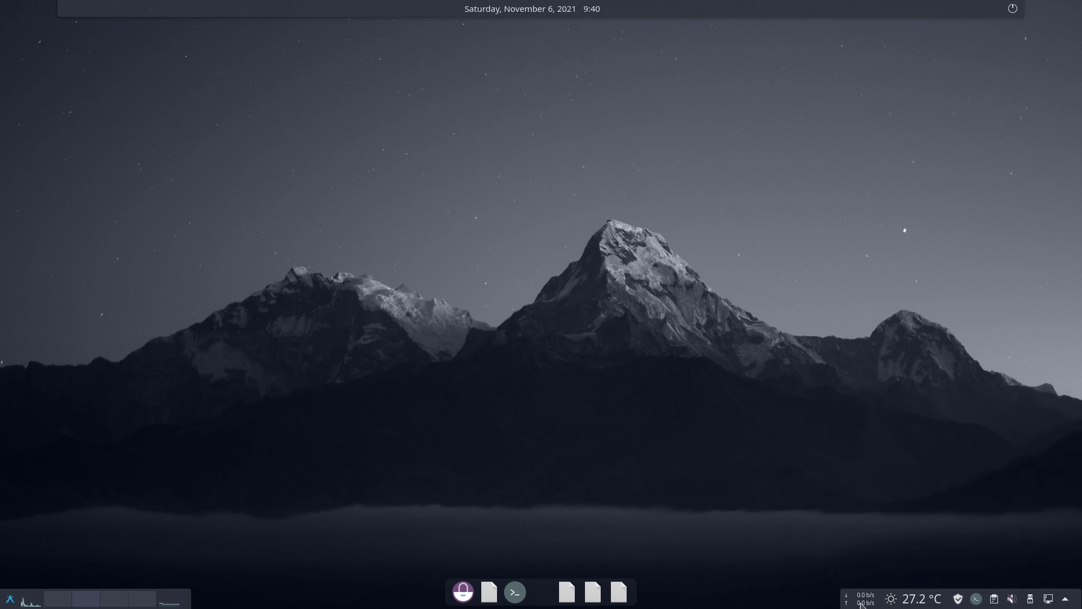
mouse_move(864, 604)
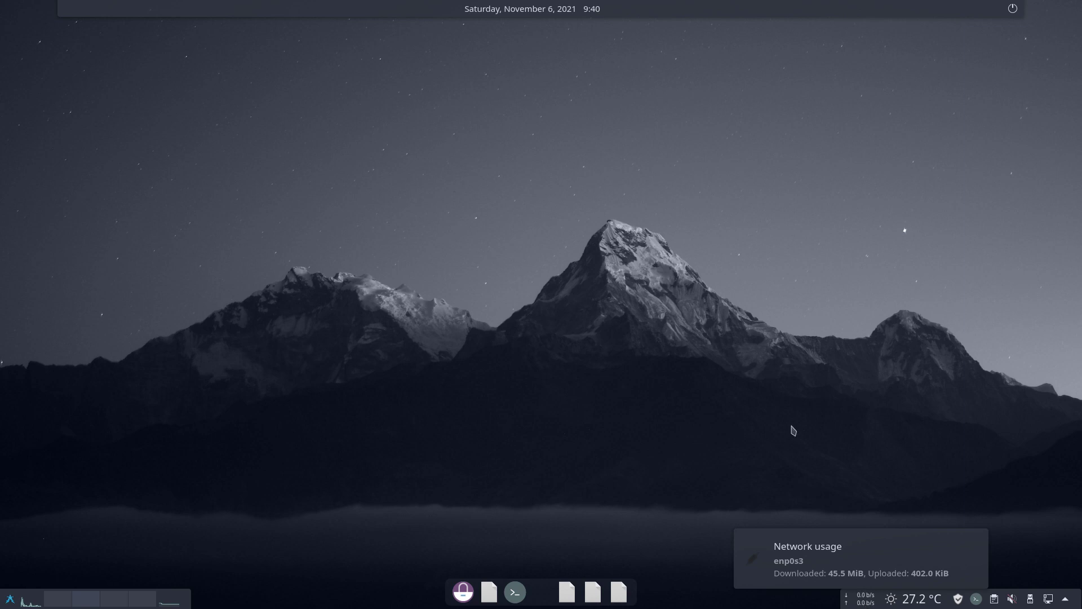